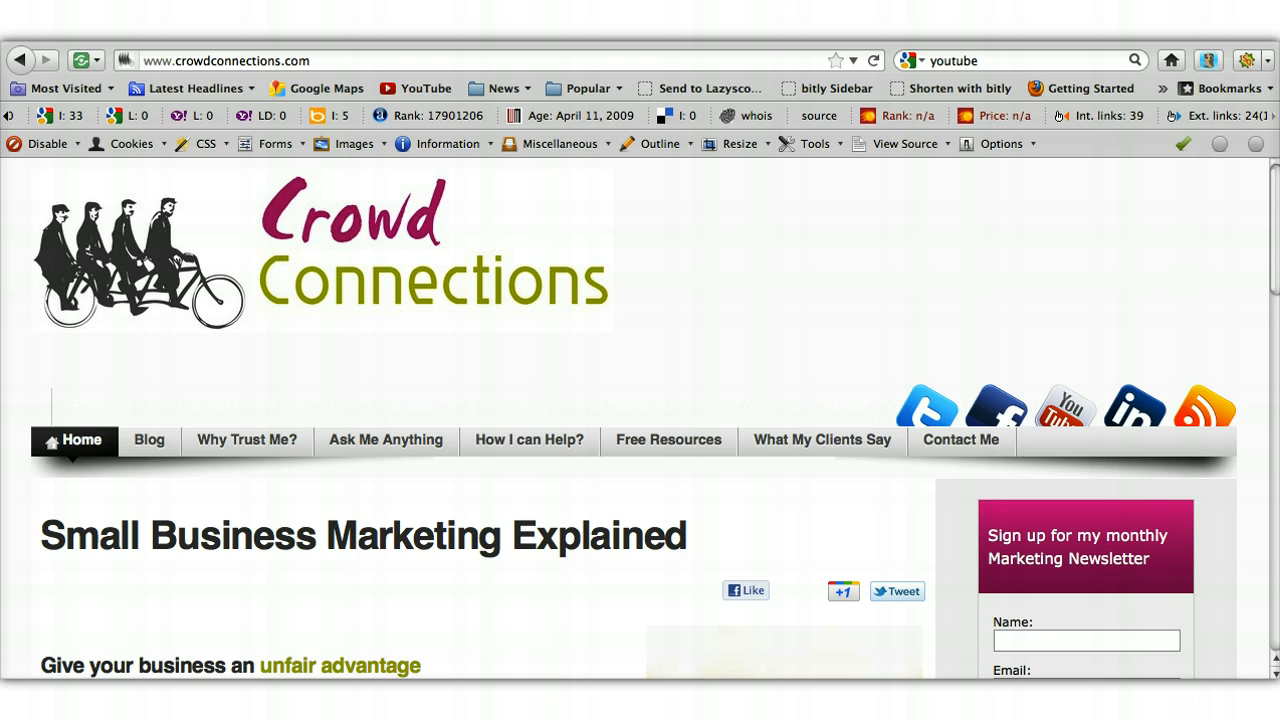
# - Switch from the Crowd Connections site to the twitterfeed.com browser tab
pyautogui.click(695, 32)
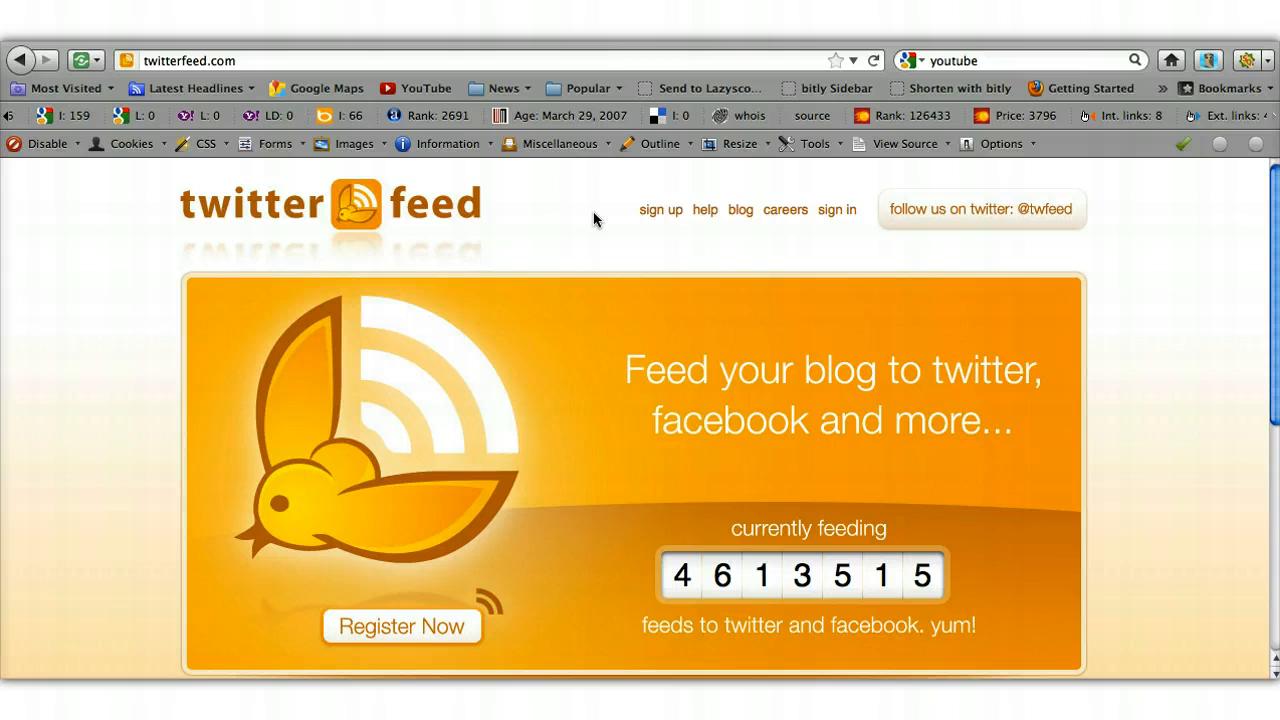
# - Fill in the Twitterfeed sign-up form with e-mail, password and confirmation, then enter the two captcha words
pyautogui.click(418, 634)
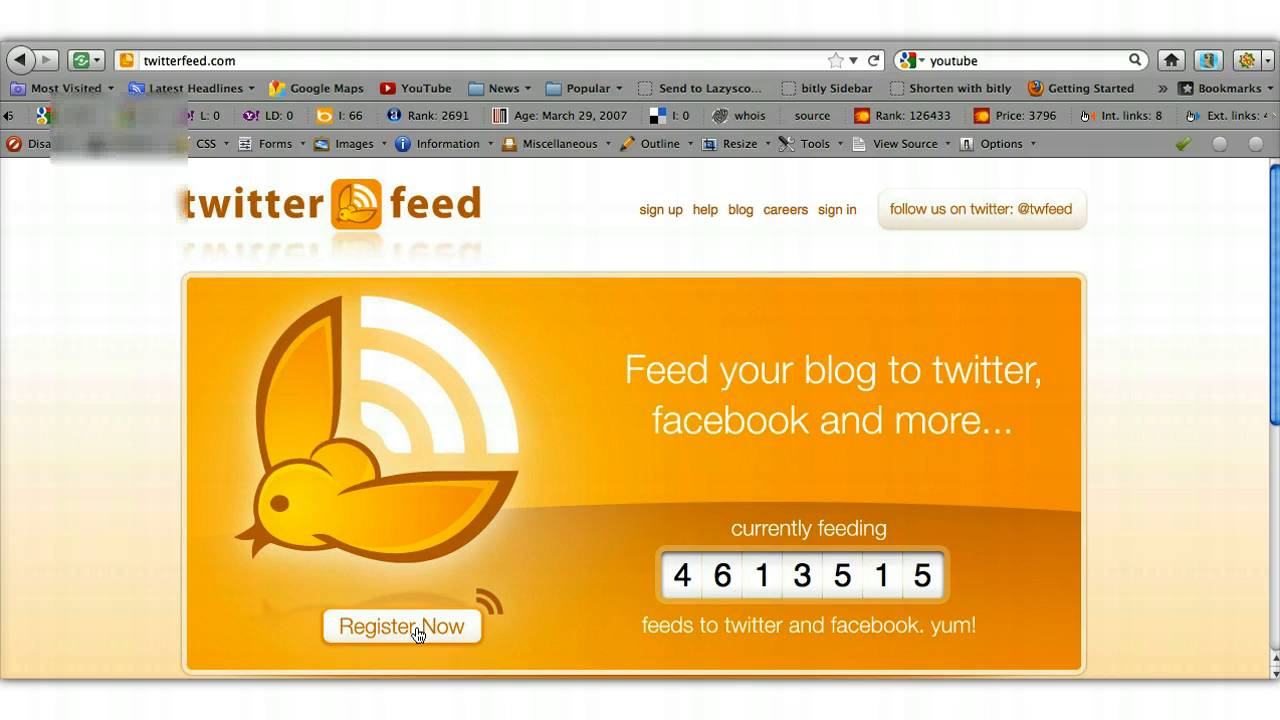
pyautogui.click(418, 634)
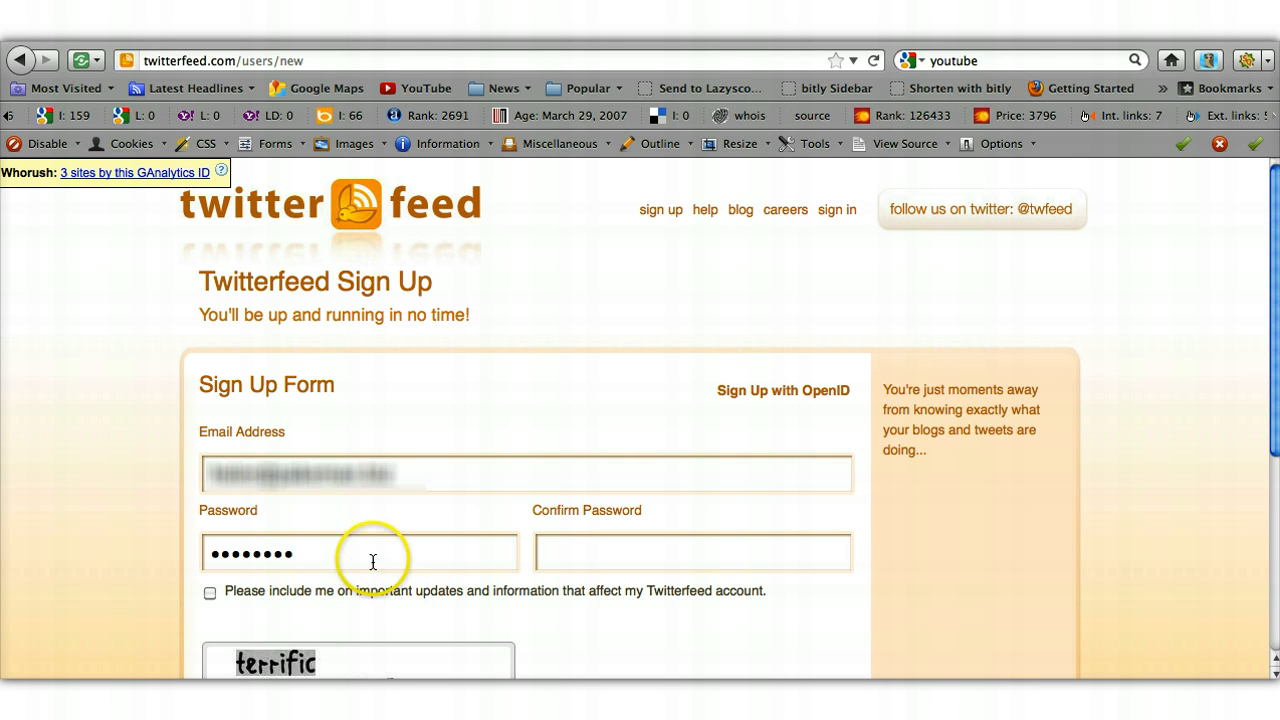
pyautogui.click(566, 554)
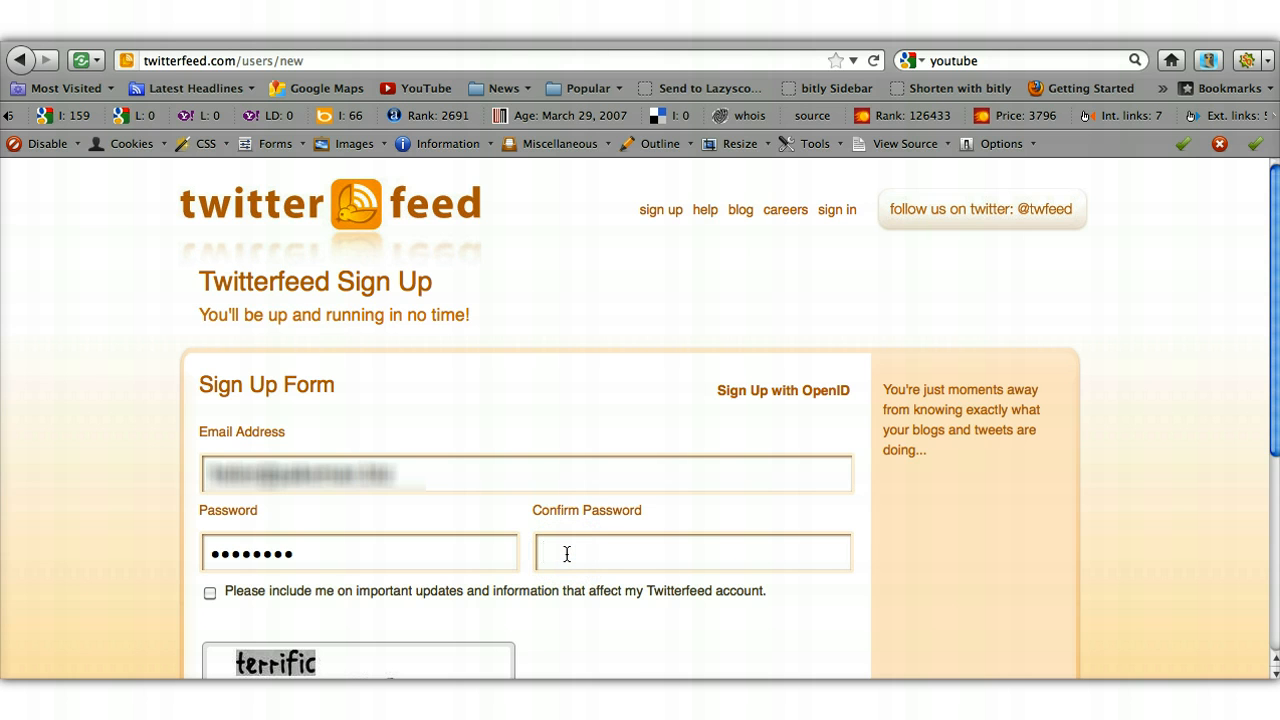
pyautogui.write('•••••••••')
pyautogui.scroll(-5, 566, 554)
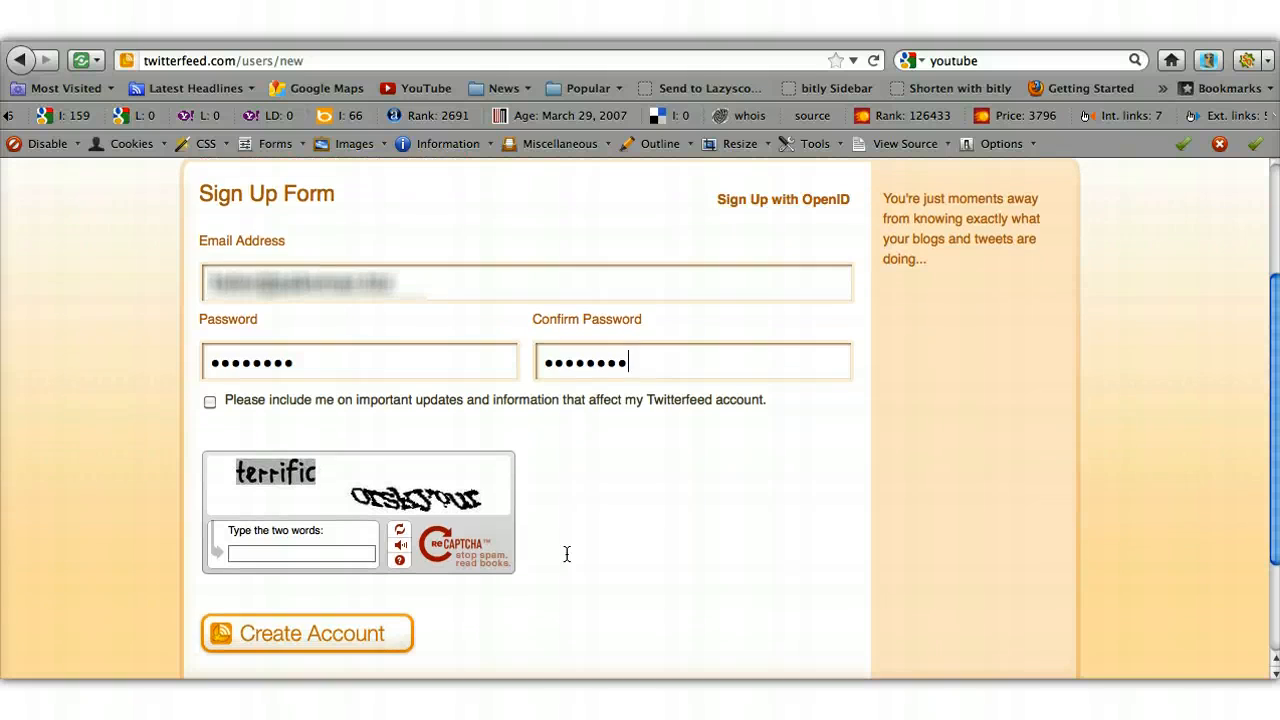
pyautogui.click(274, 550)
pyautogui.write('terrific orskyour')
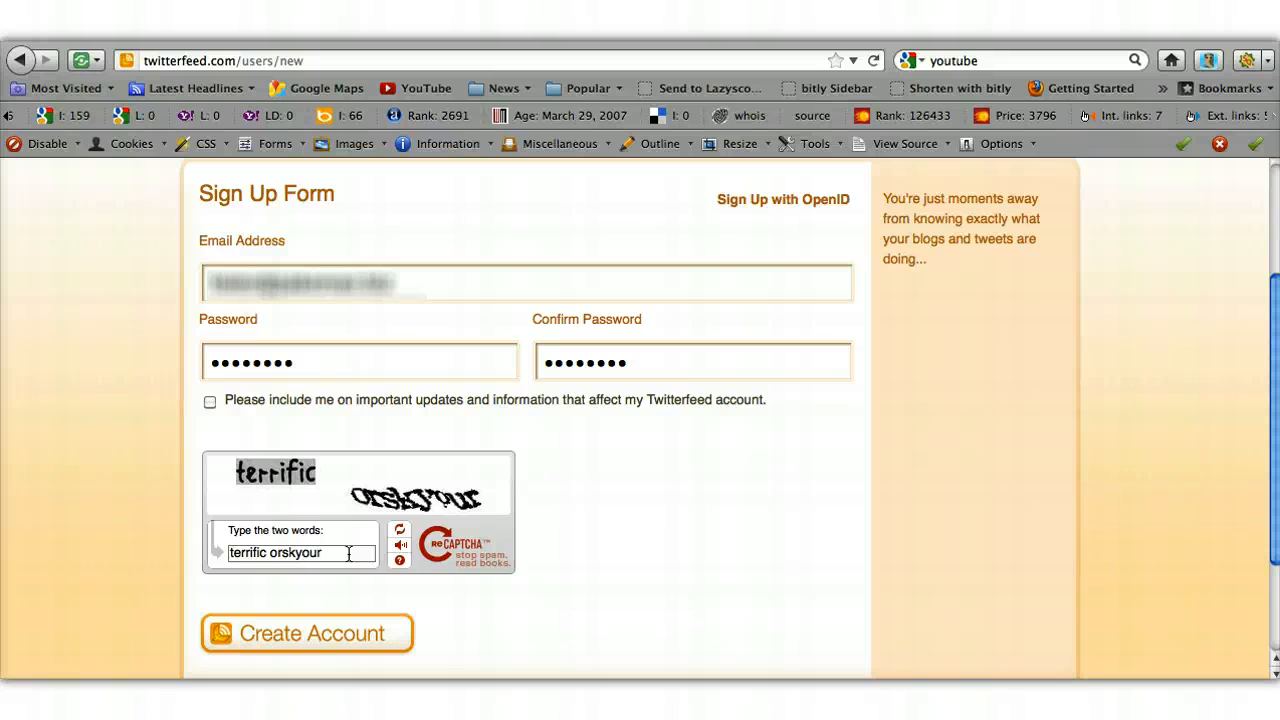
# - Create the account and name the new feed with the blog owner's name followed by 'blog'
pyautogui.click(338, 639)
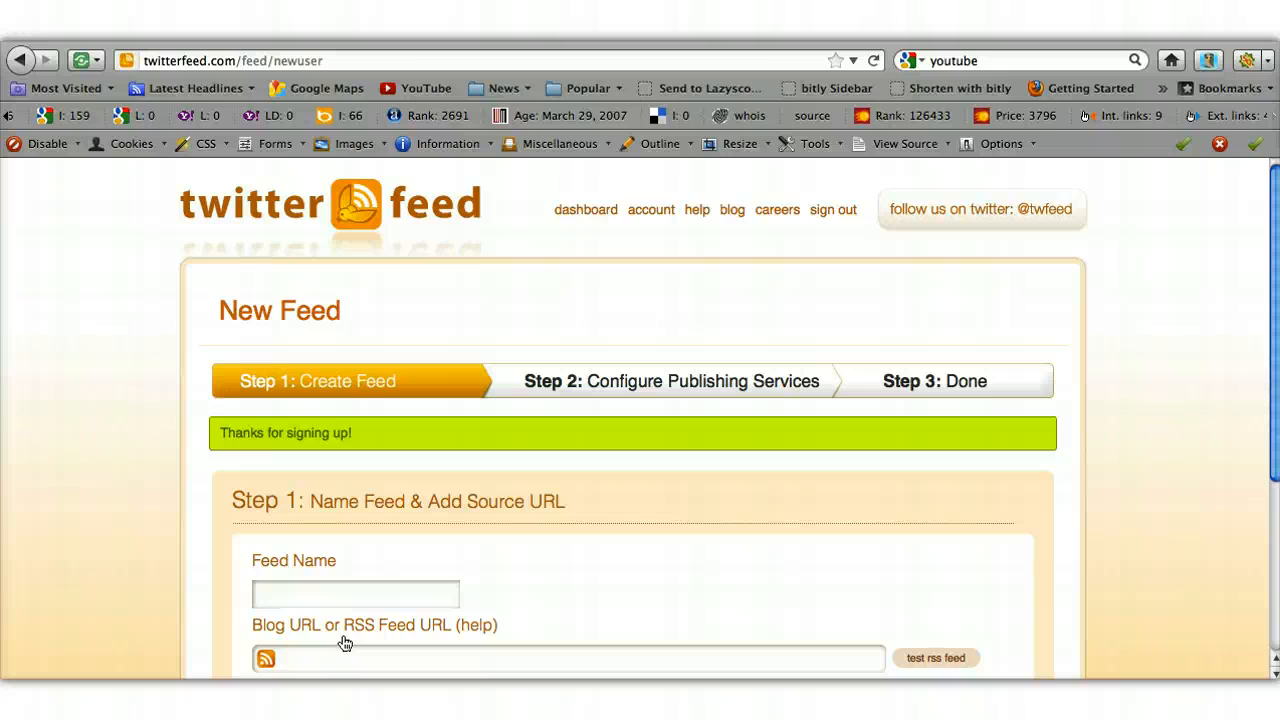
pyautogui.click(340, 595)
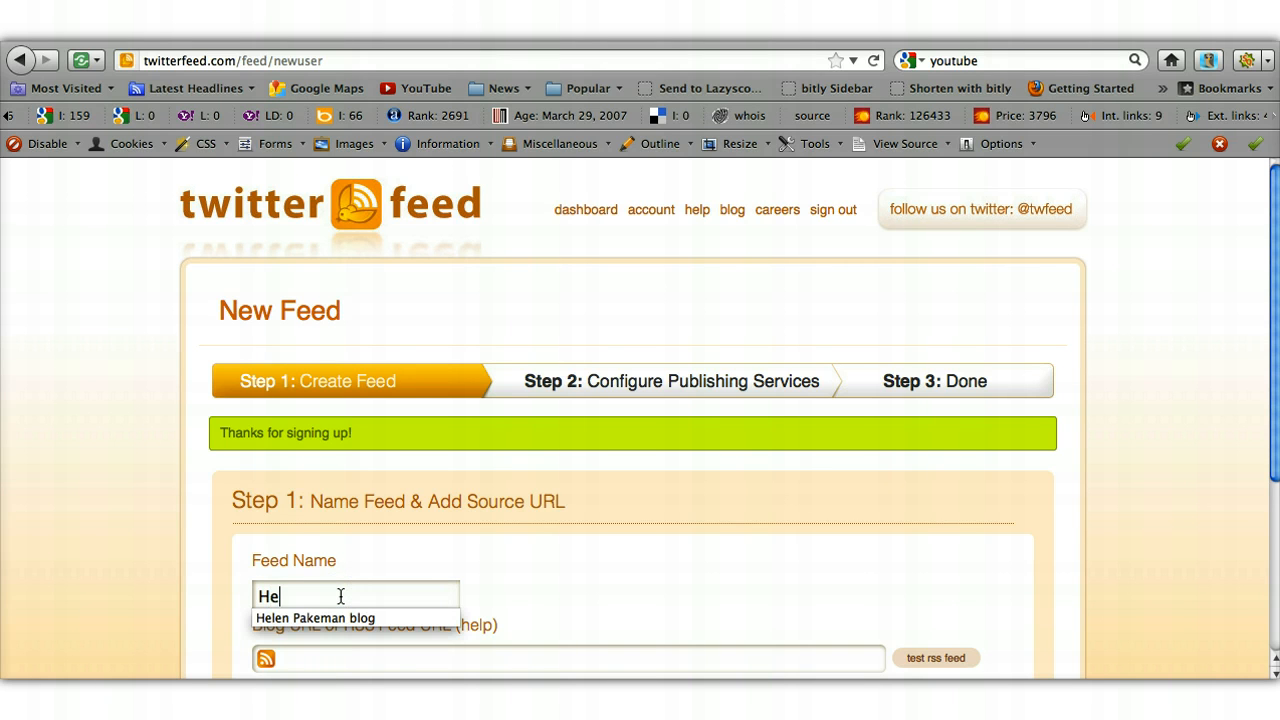
pyautogui.click(337, 618)
pyautogui.click(527, 607)
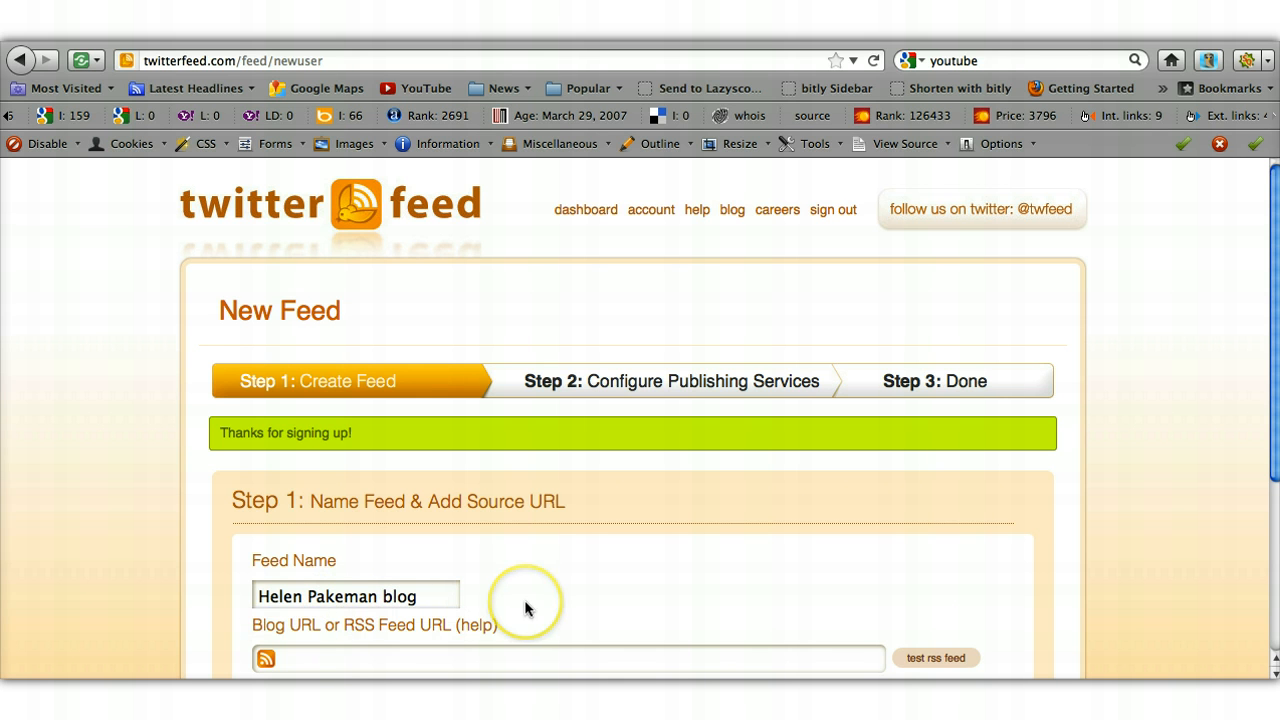
pyautogui.scroll(-2, 527, 607)
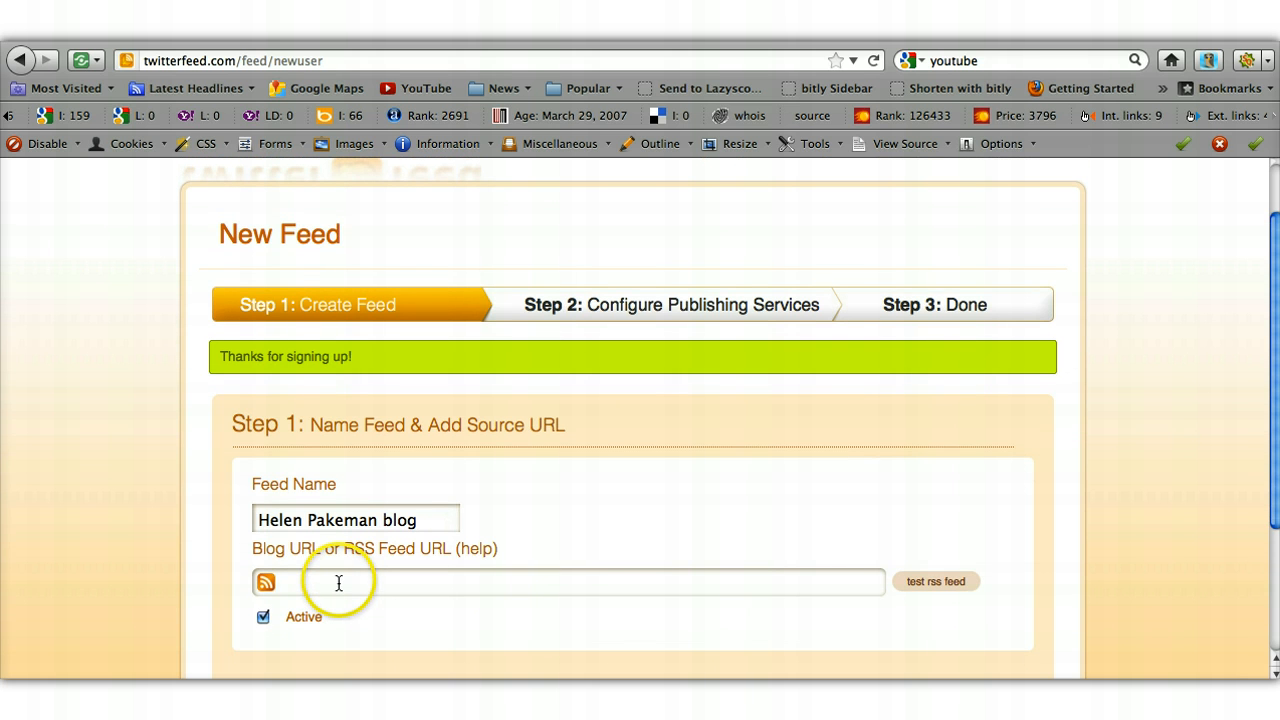
pyautogui.click(338, 583)
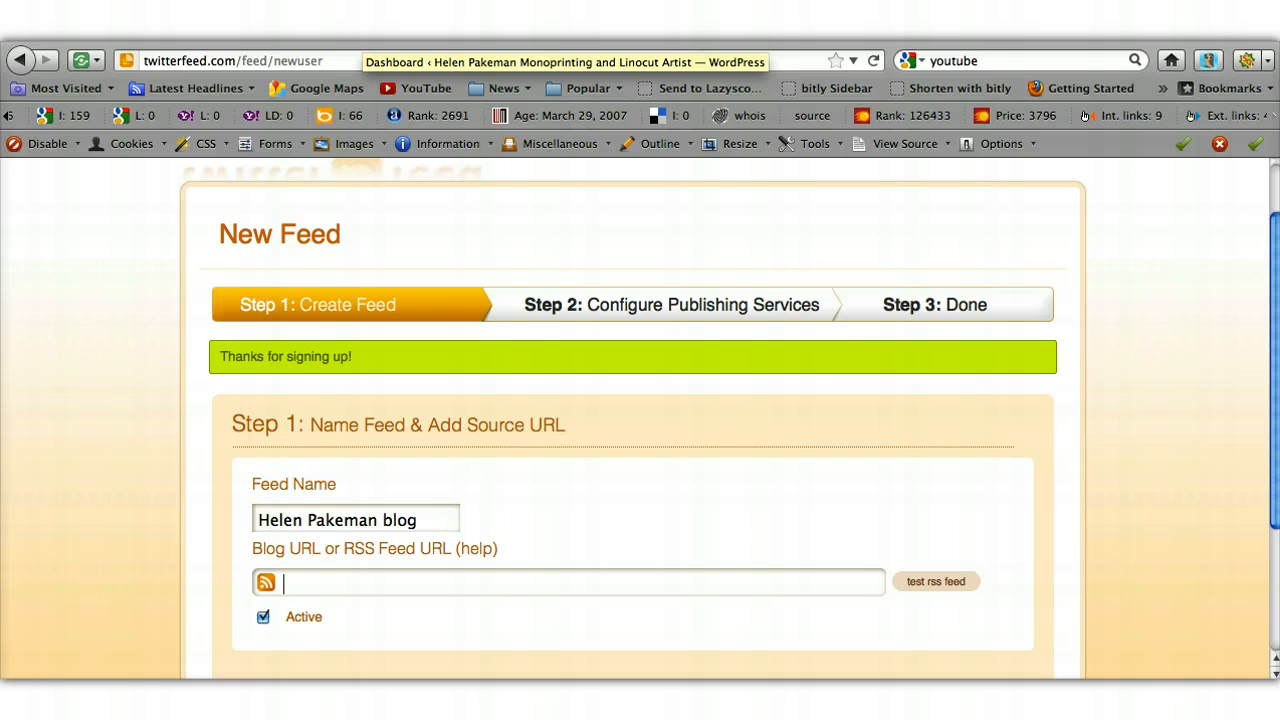
# - Copy the address of the WordPress site's Blog page and return to the Twitterfeed form
pyautogui.click(361, 32)
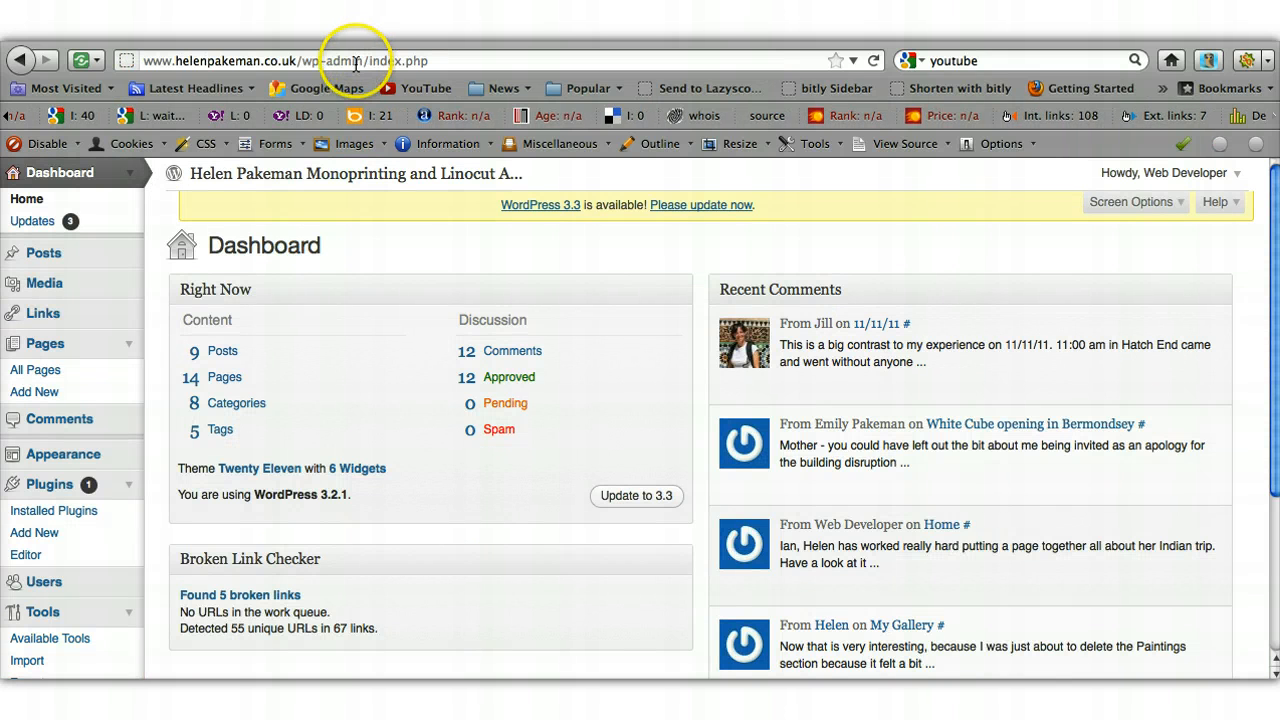
pyautogui.click(262, 176)
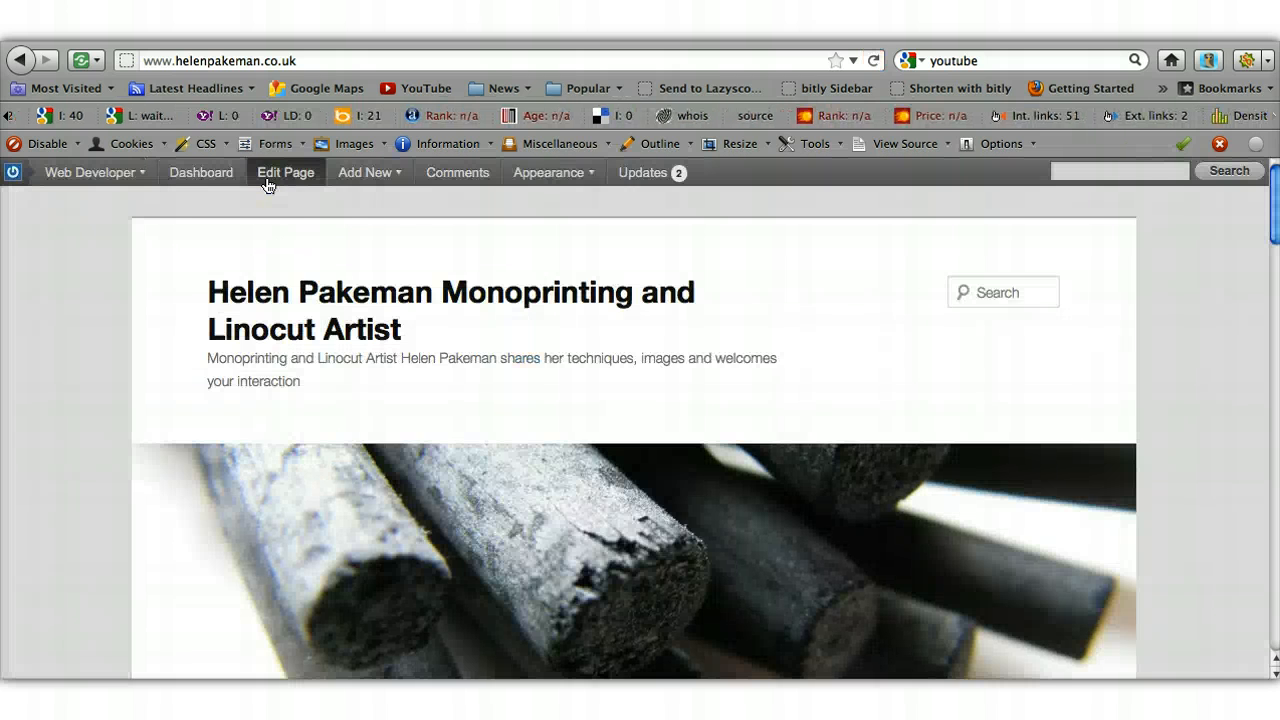
pyautogui.scroll(-3, 572, 349)
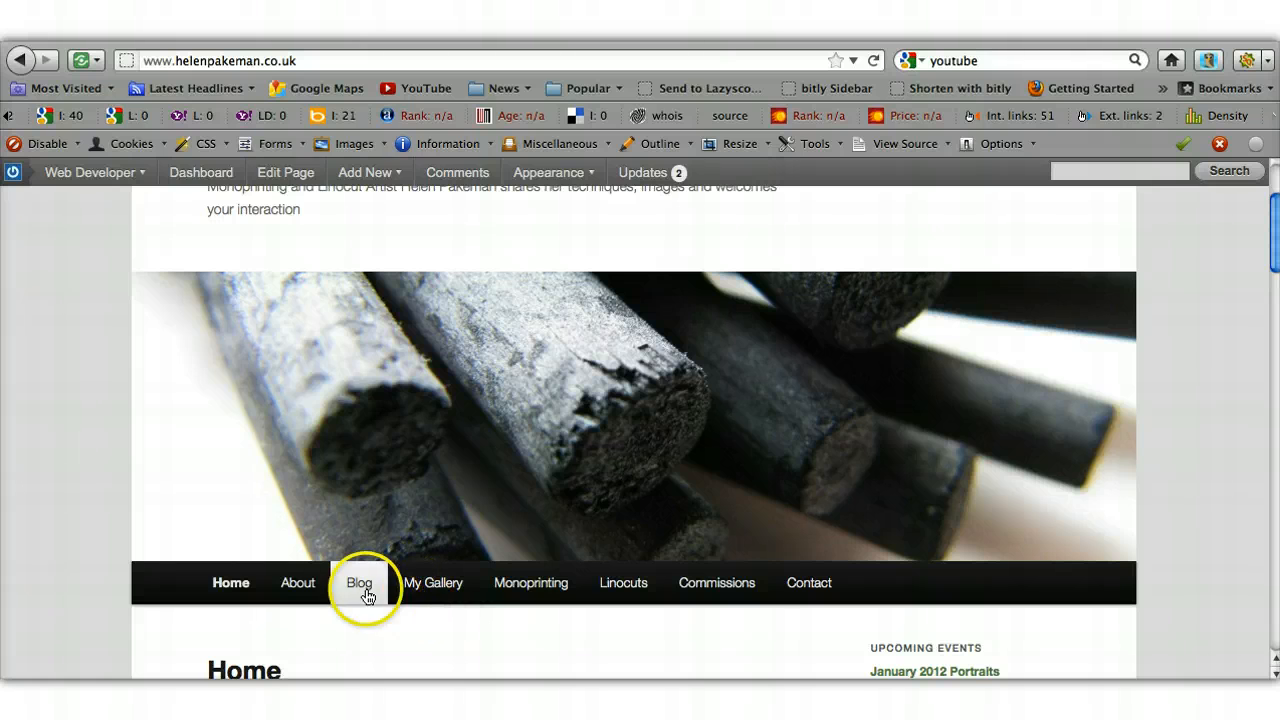
pyautogui.click(354, 586)
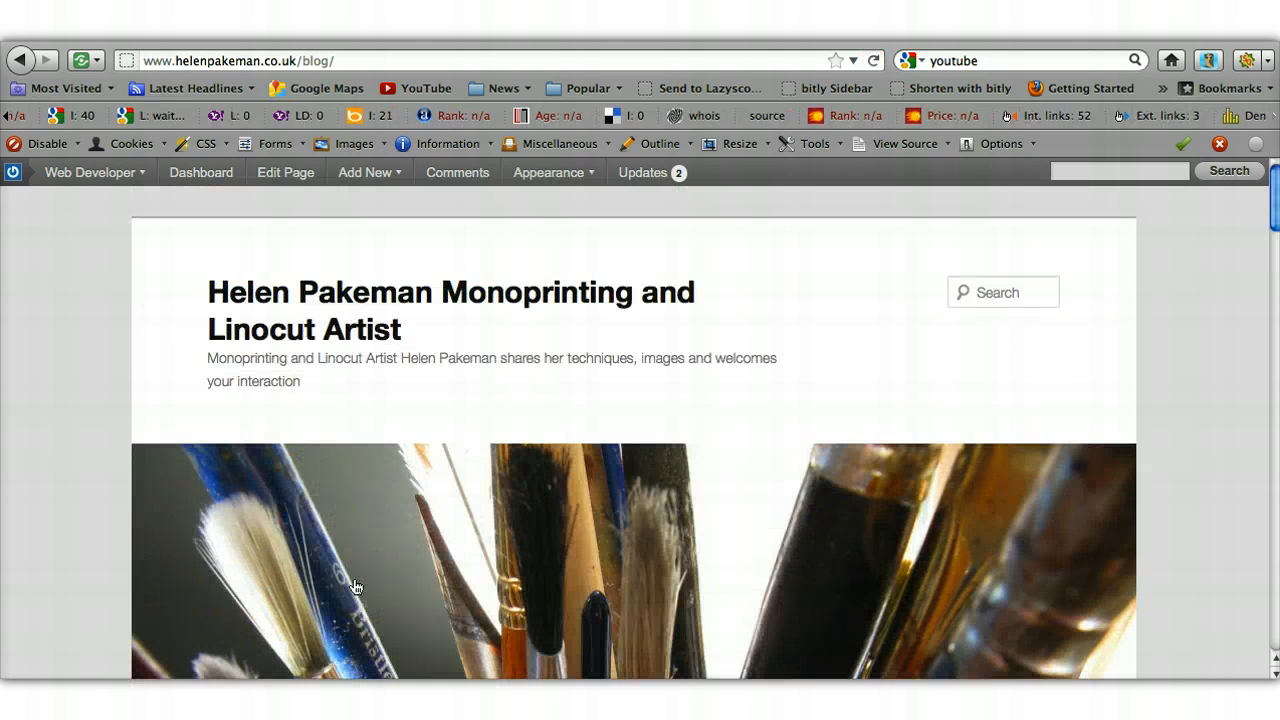
pyautogui.click(364, 524)
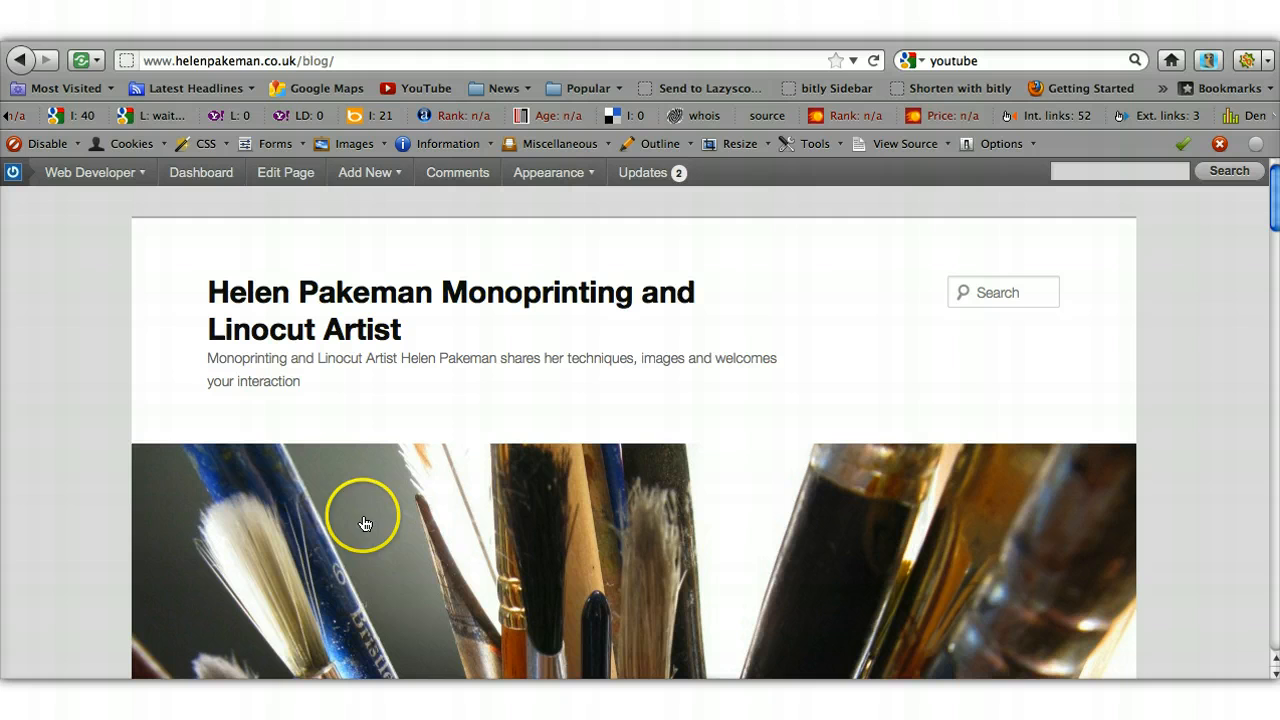
pyautogui.click(336, 61)
pyautogui.rightClick(336, 61)
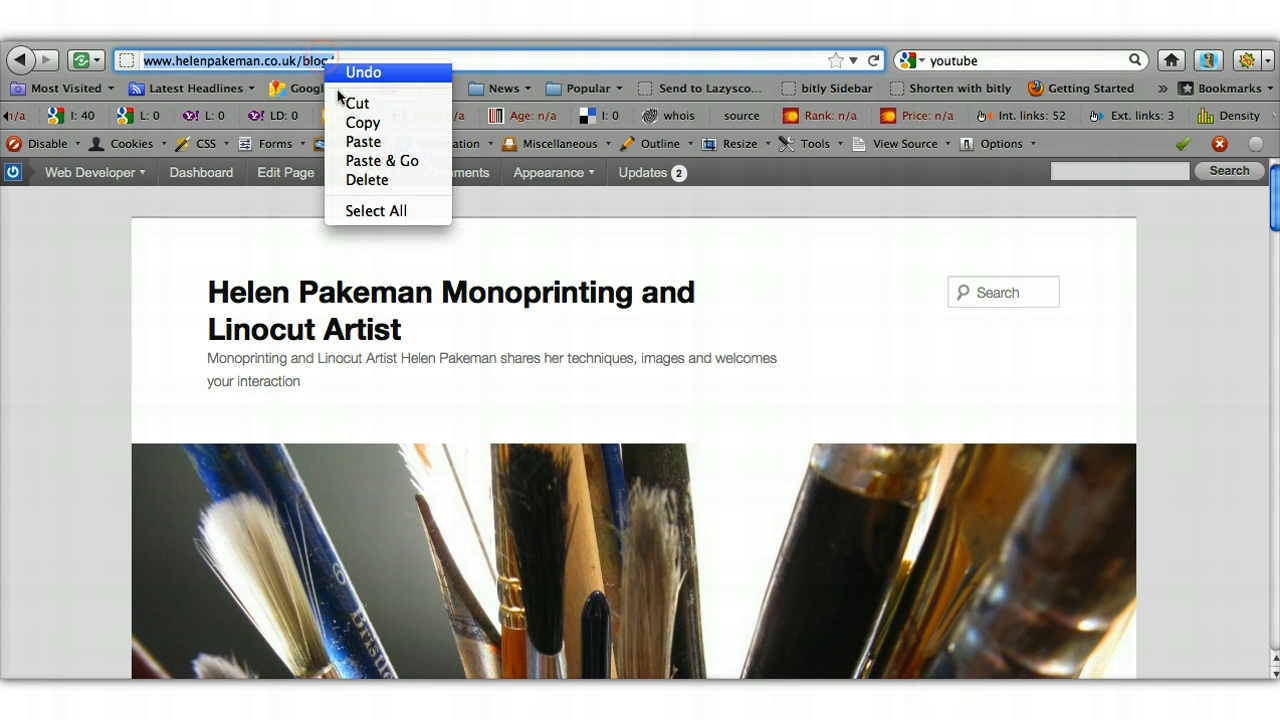
pyautogui.click(357, 125)
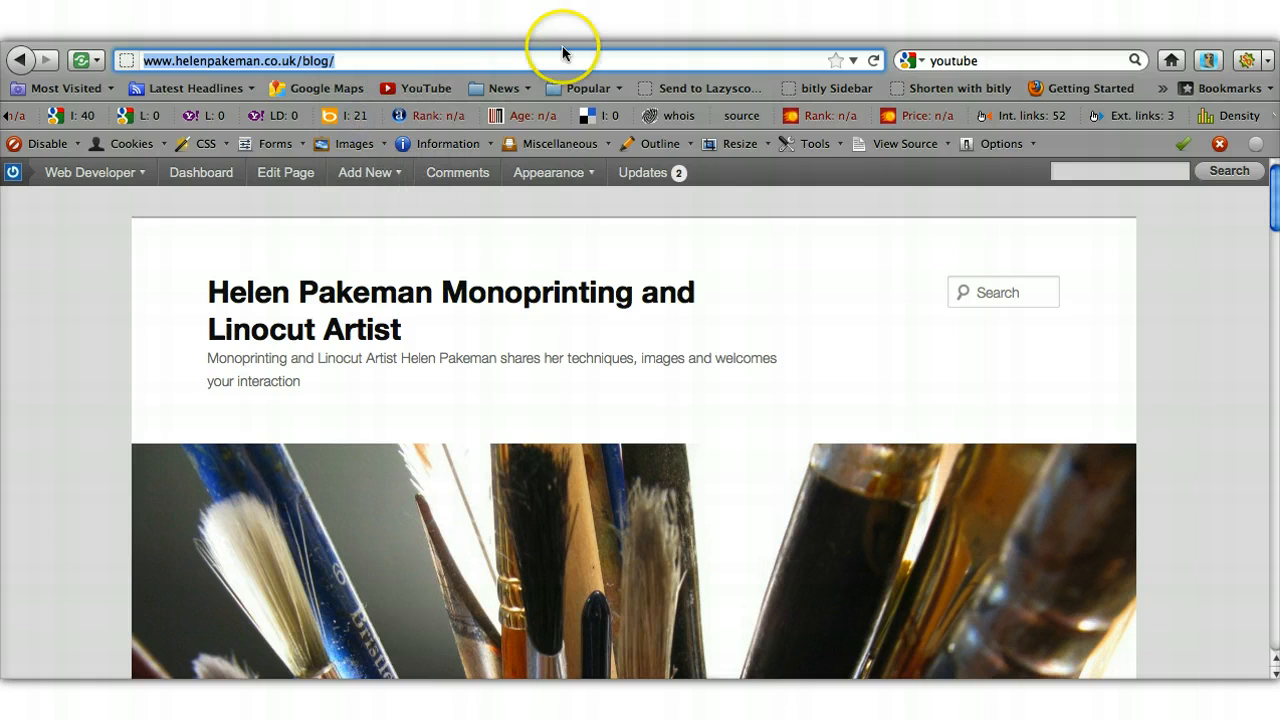
pyautogui.hotkey('ctrl', 'Tab')
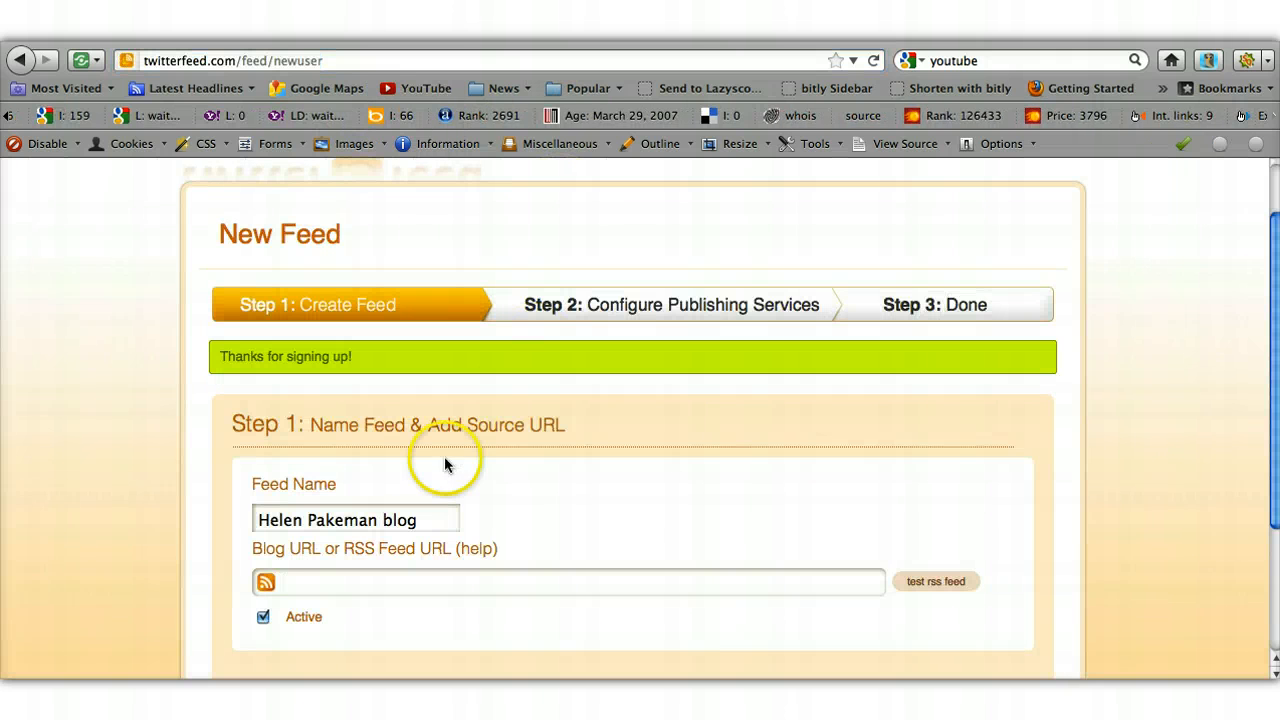
# - Paste the copied blog address as the Blog URL, keep Active ticked, and expand Advanced Settings
pyautogui.click(323, 592)
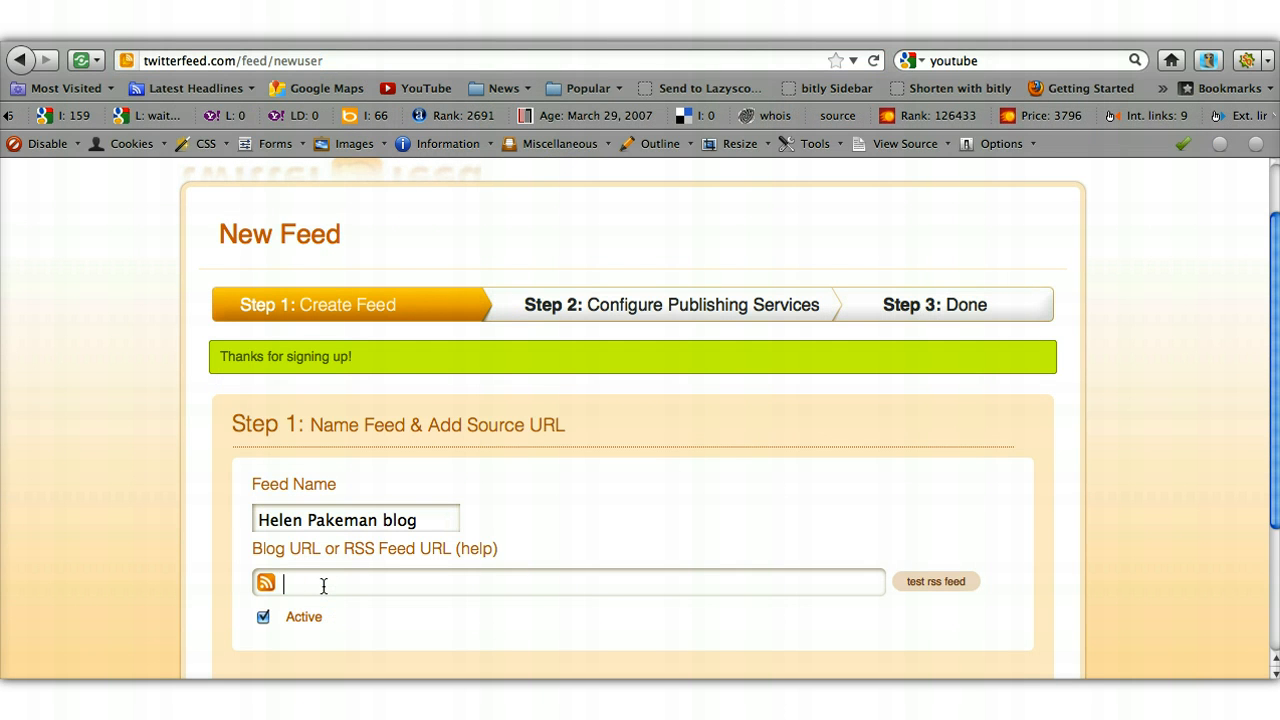
pyautogui.press('super+v')
pyautogui.click(618, 573)
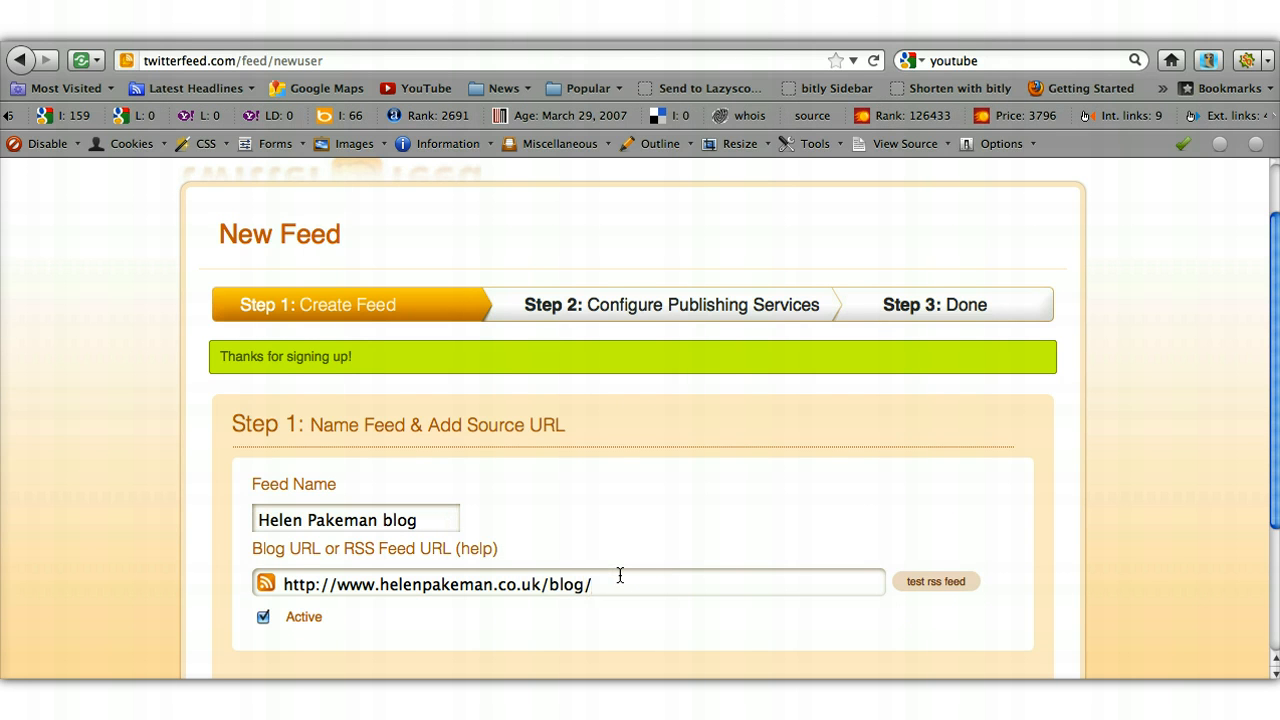
pyautogui.scroll(-4, 620, 575)
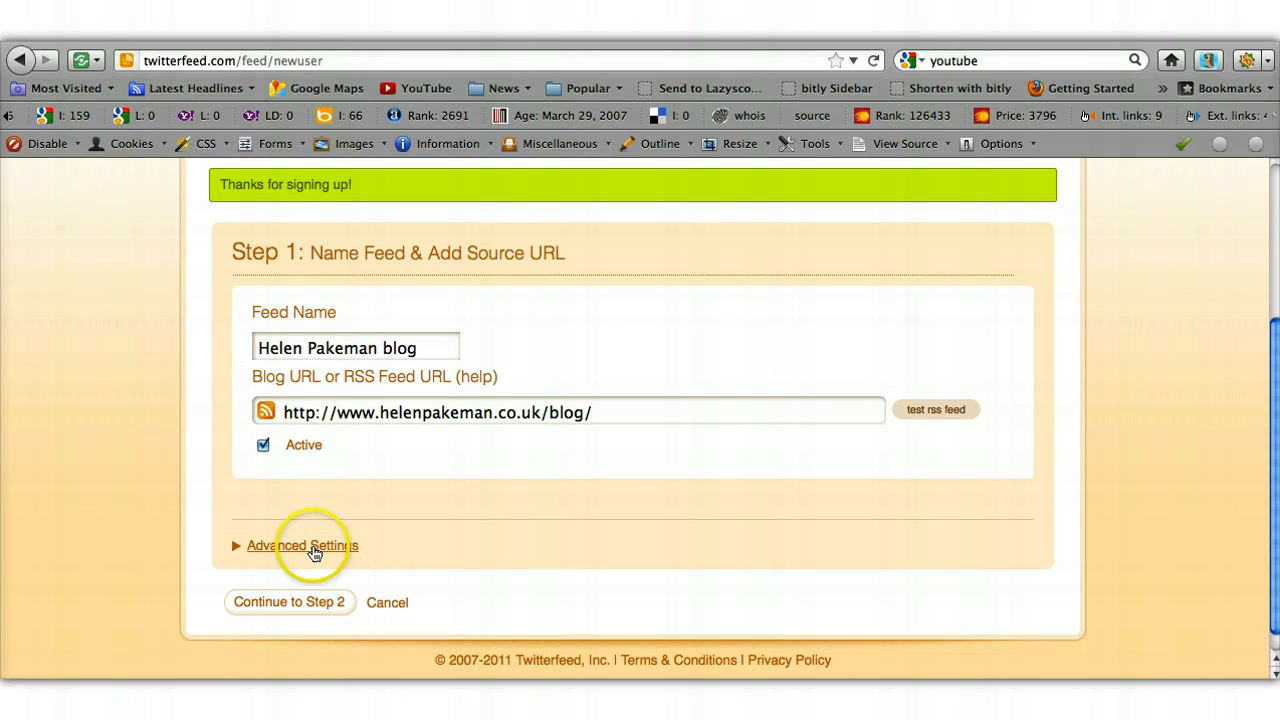
pyautogui.click(313, 548)
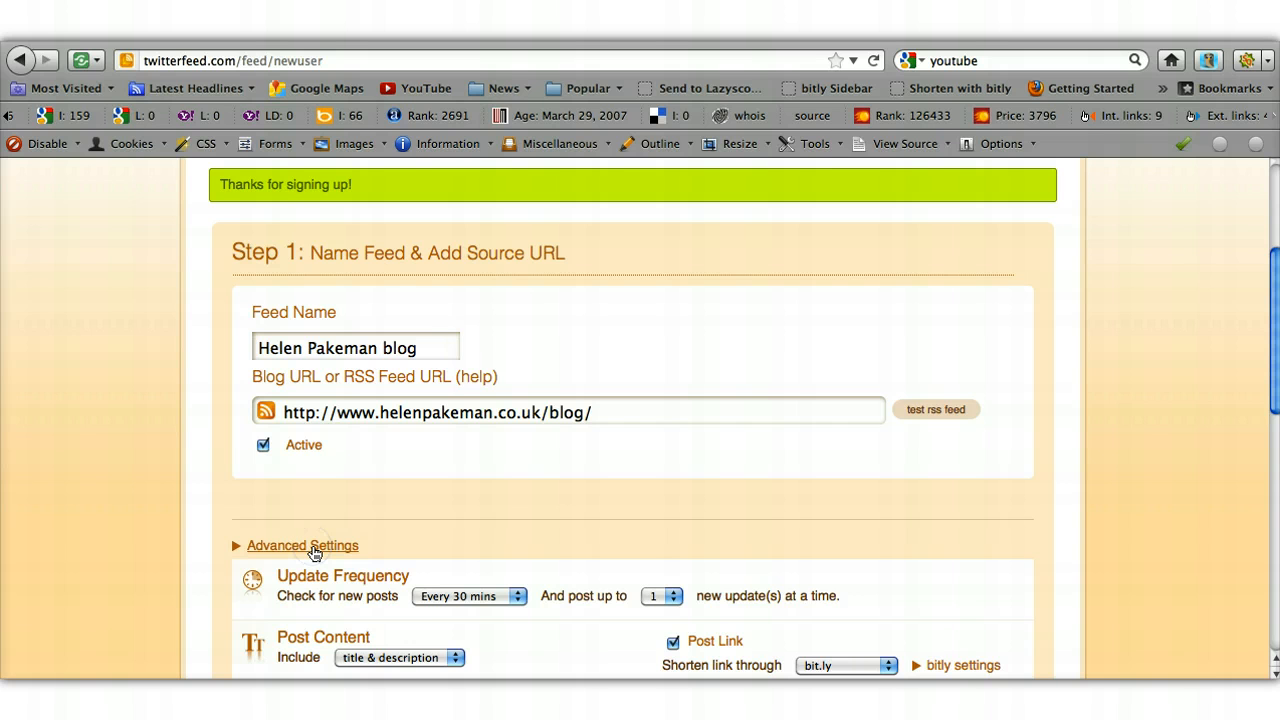
pyautogui.scroll(-3, 313, 553)
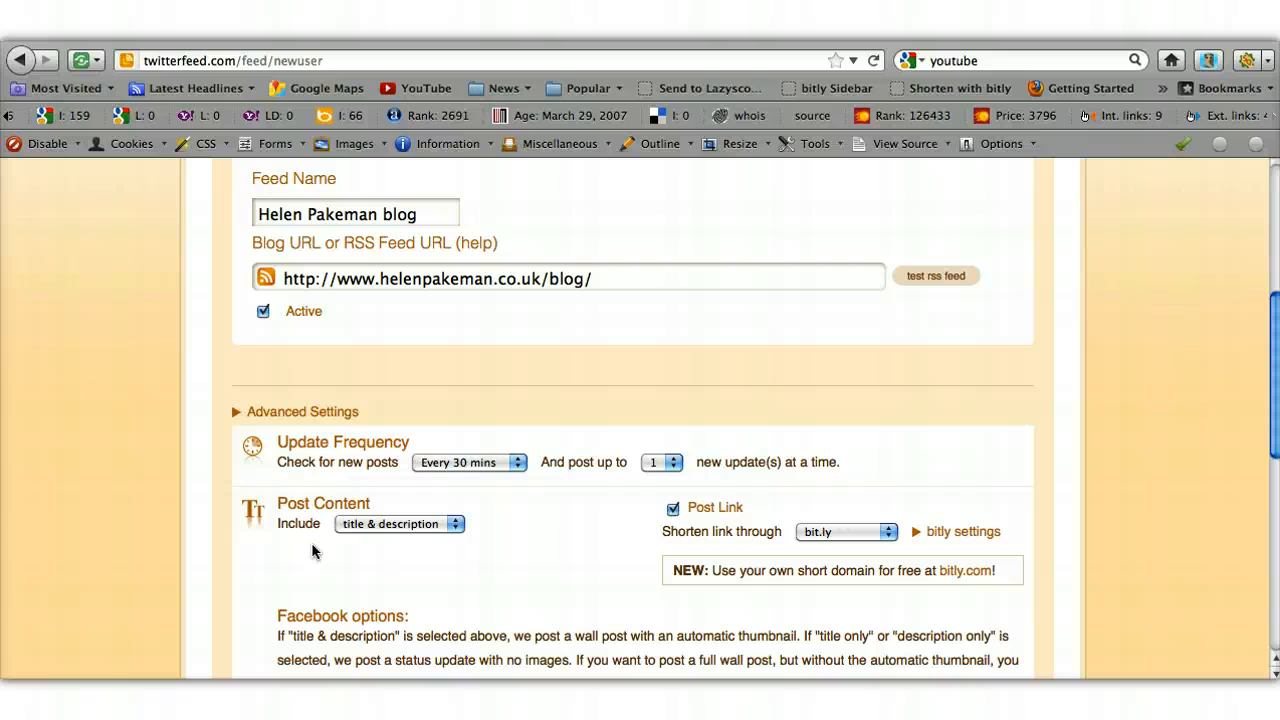
# - Set checking to every 24 hours, posting up to 1 update, including title & description
pyautogui.click(519, 464)
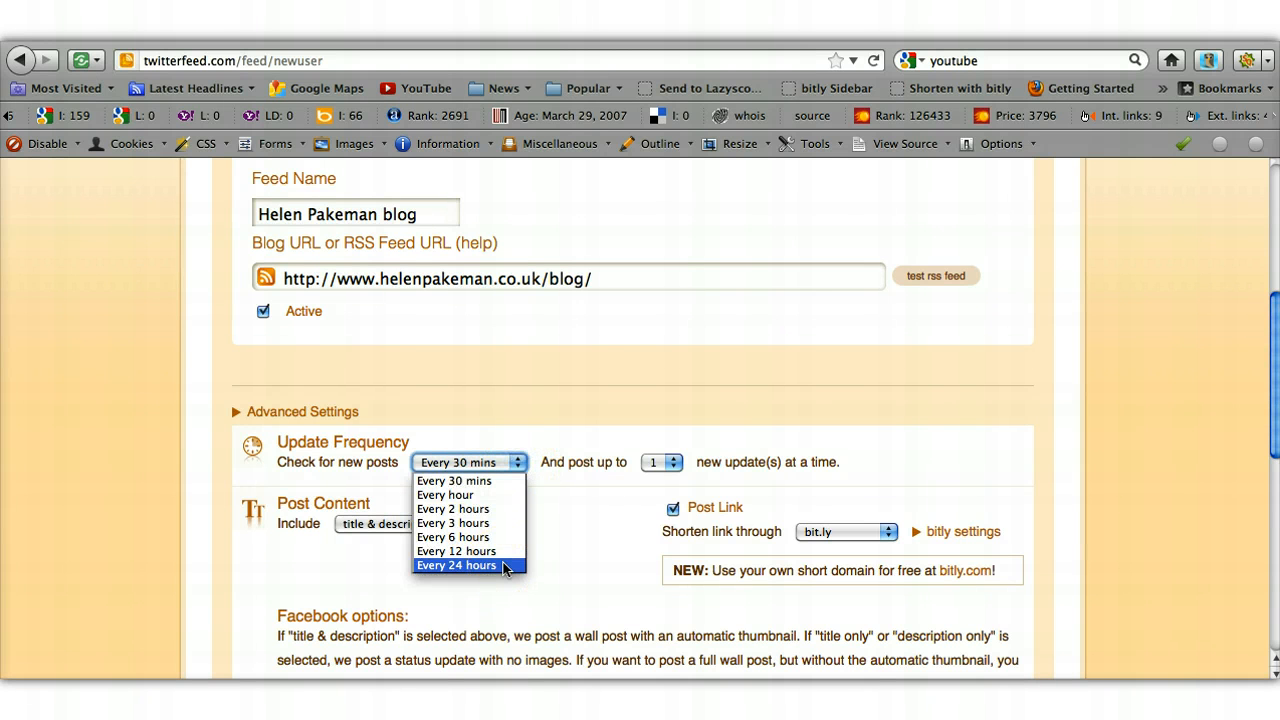
pyautogui.click(503, 566)
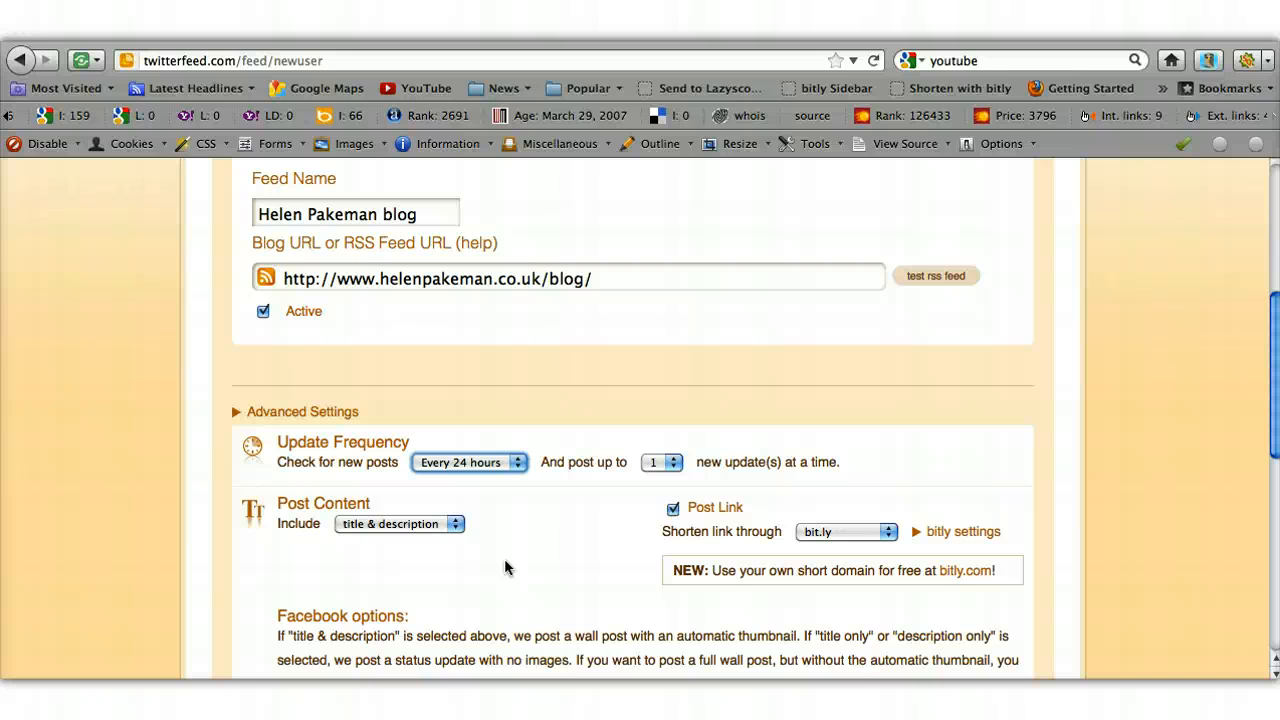
pyautogui.click(674, 465)
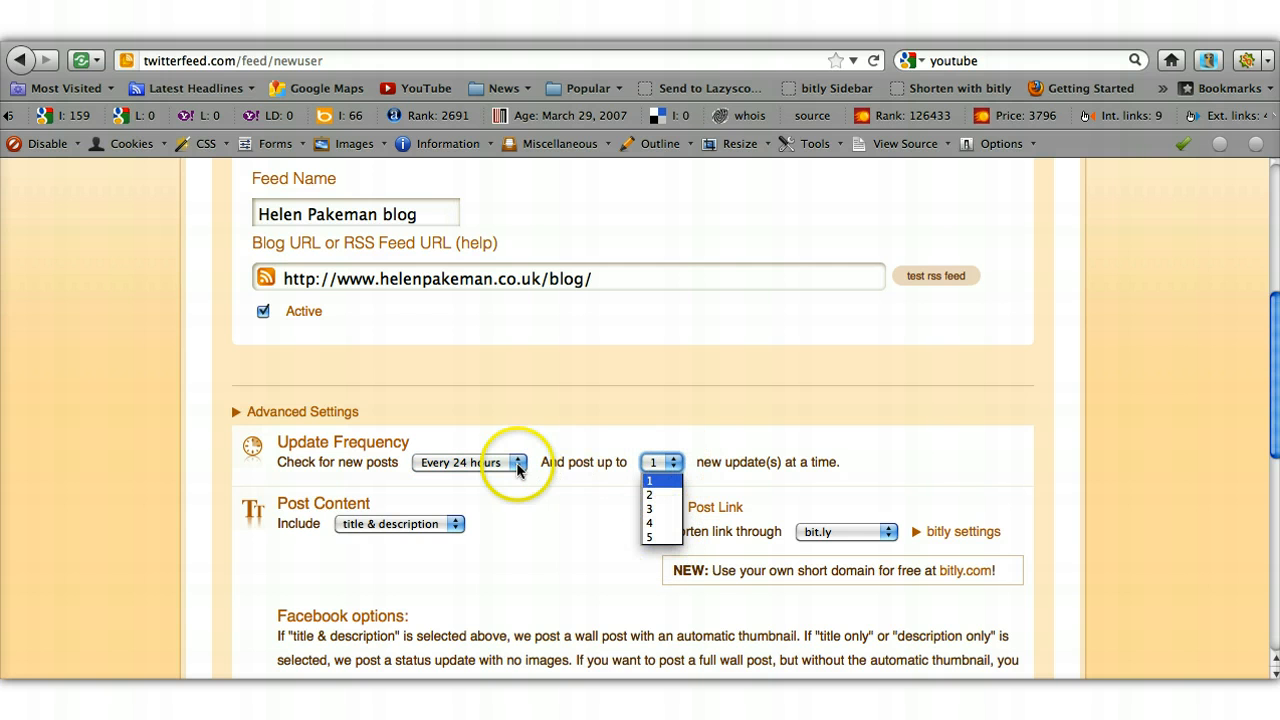
pyautogui.click(650, 481)
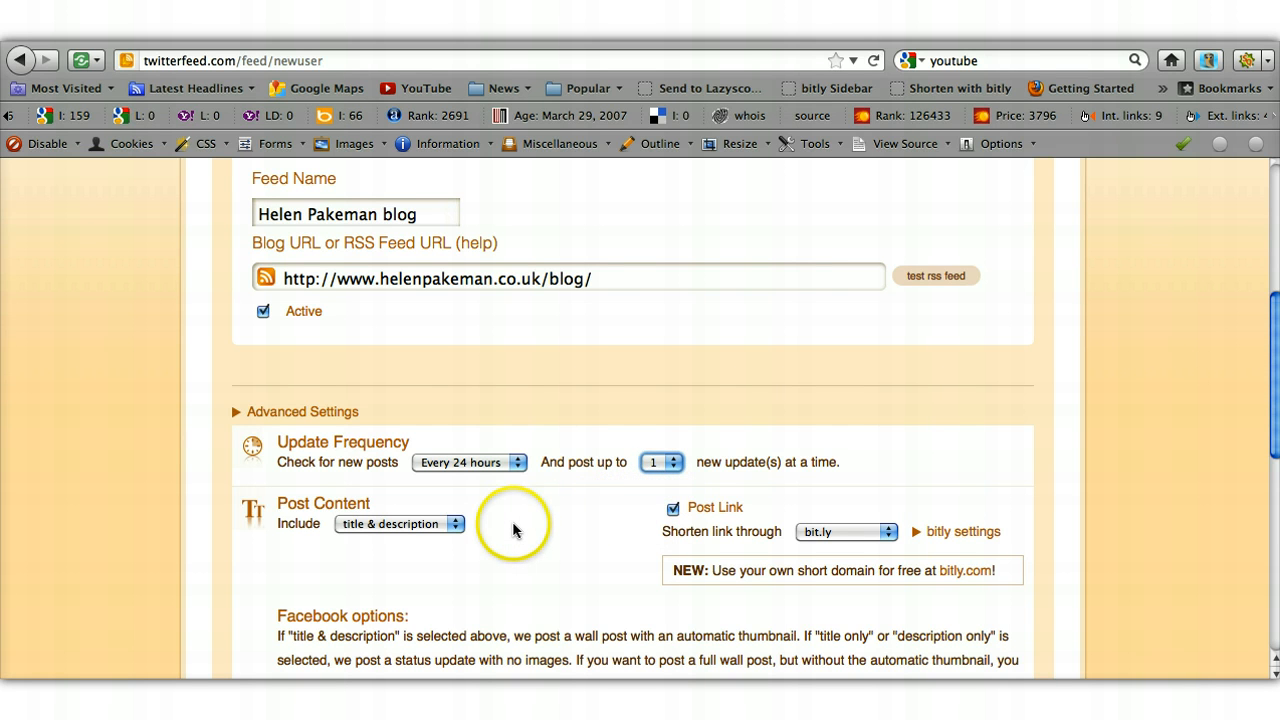
pyautogui.click(456, 527)
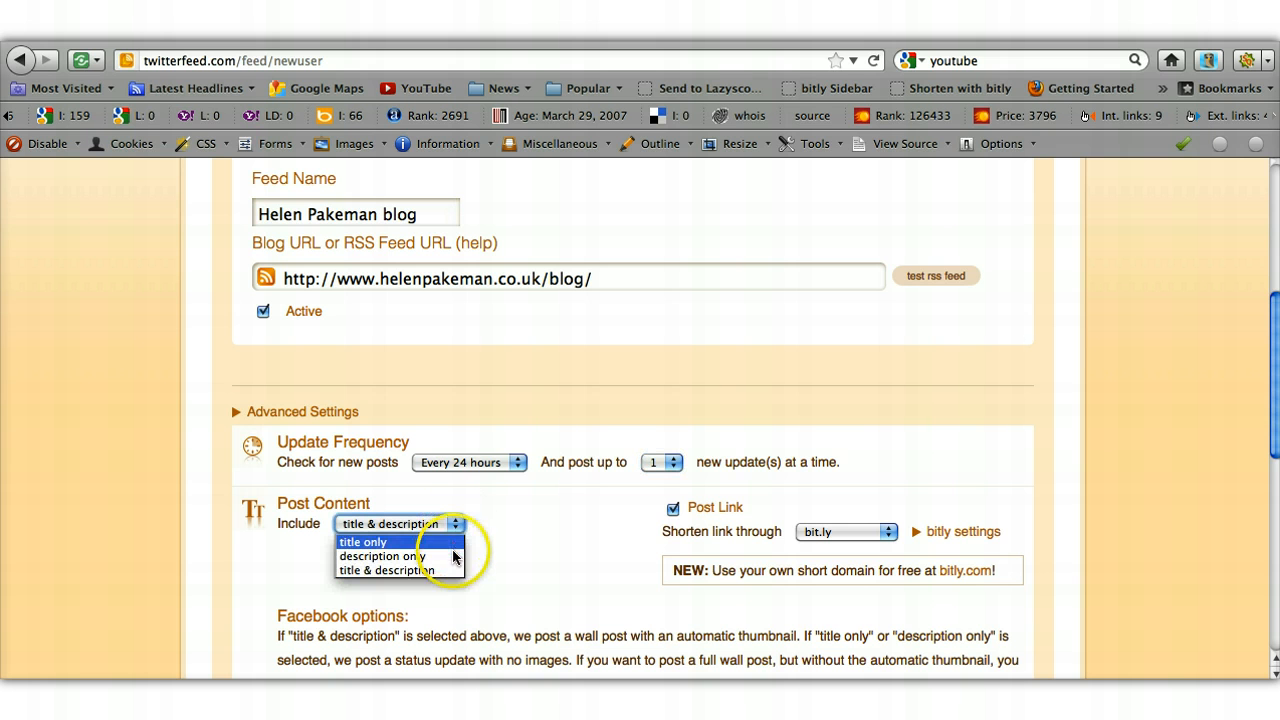
pyautogui.click(456, 572)
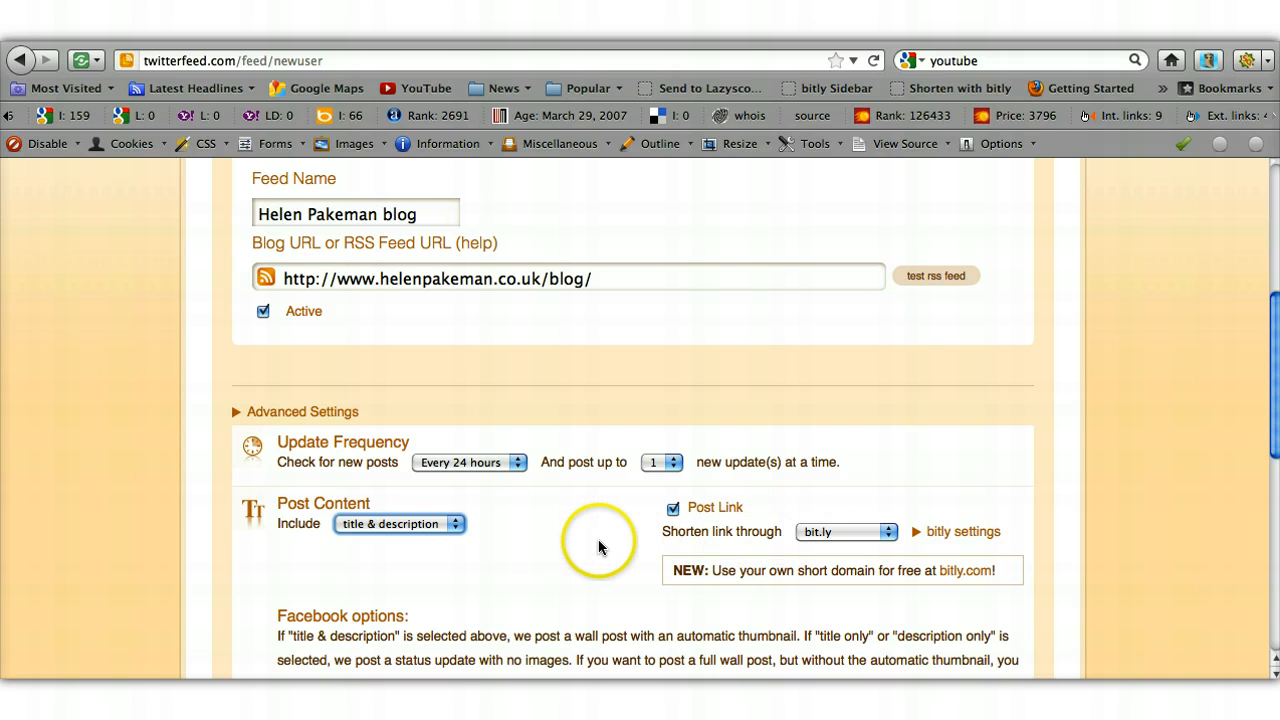
pyautogui.scroll(-3, 598, 540)
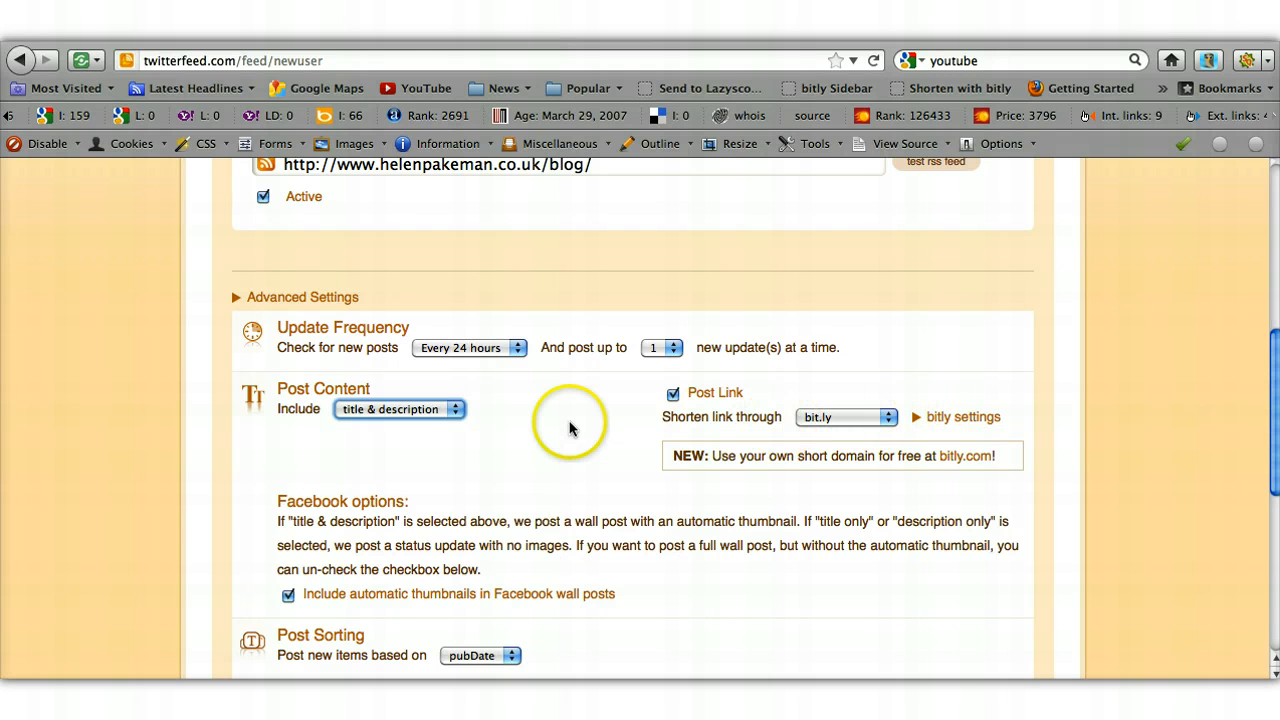
pyautogui.scroll(-4, 570, 428)
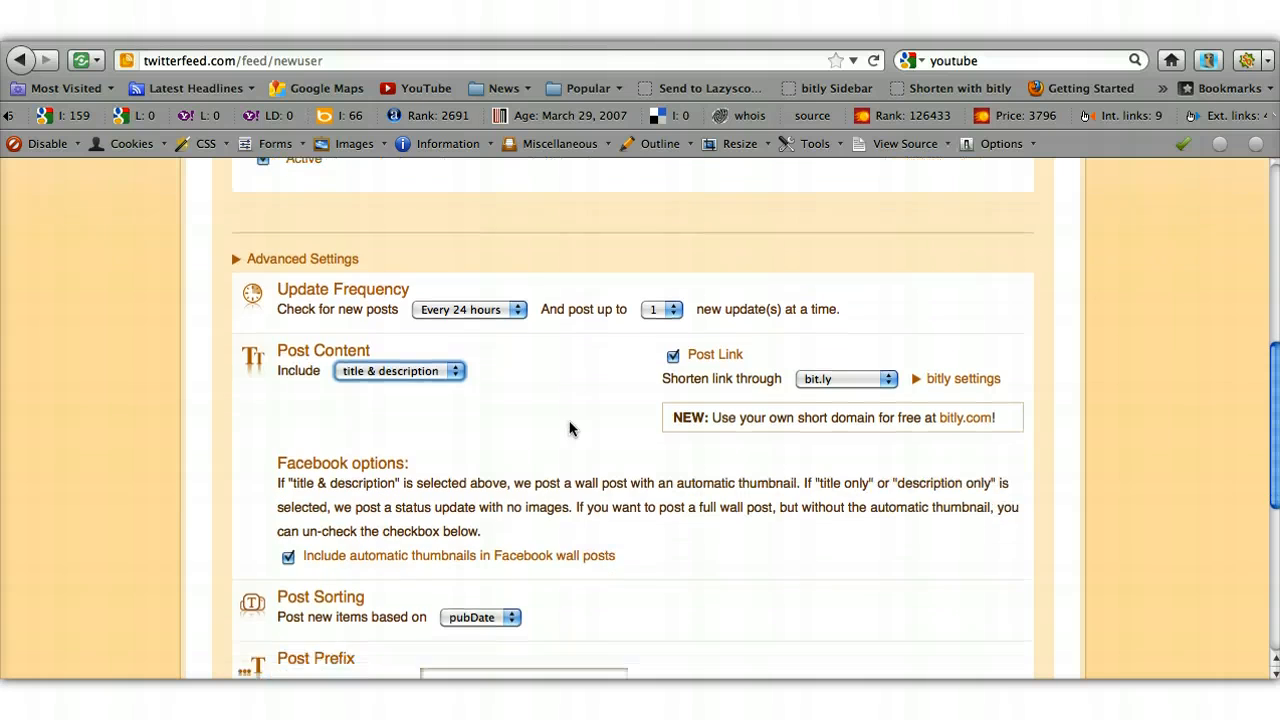
pyautogui.scroll(-3, 570, 428)
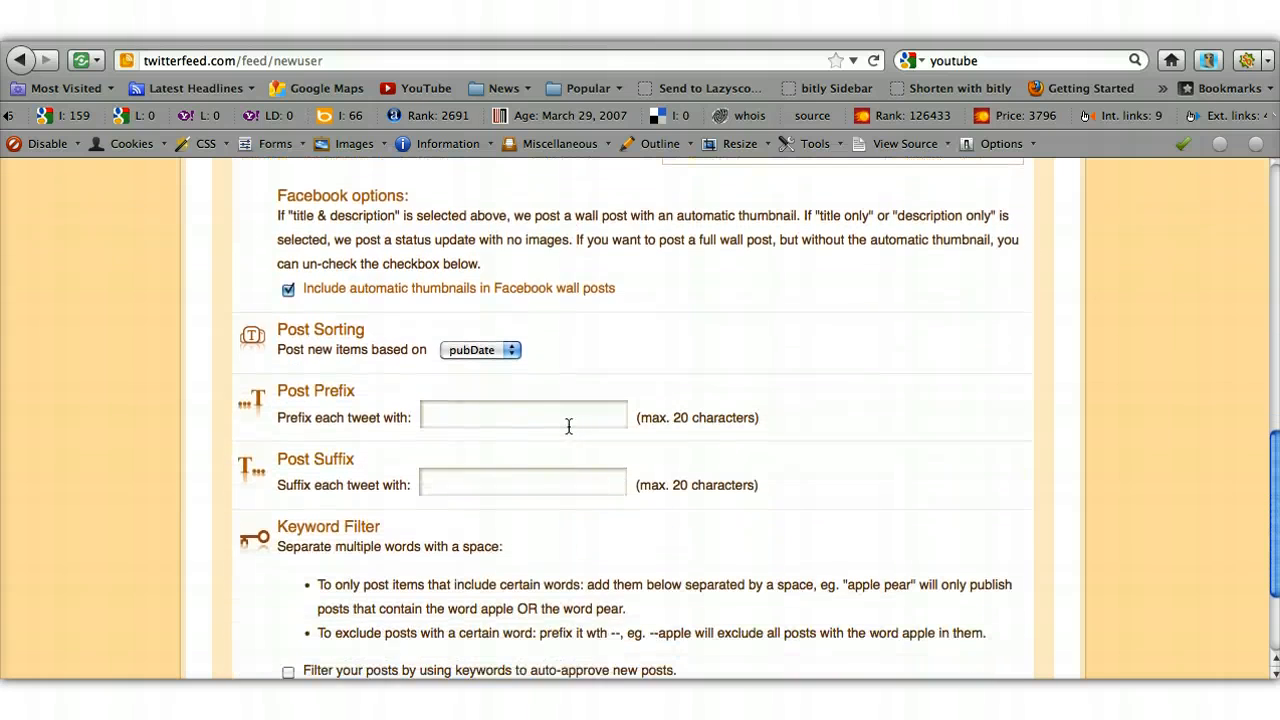
pyautogui.click(458, 416)
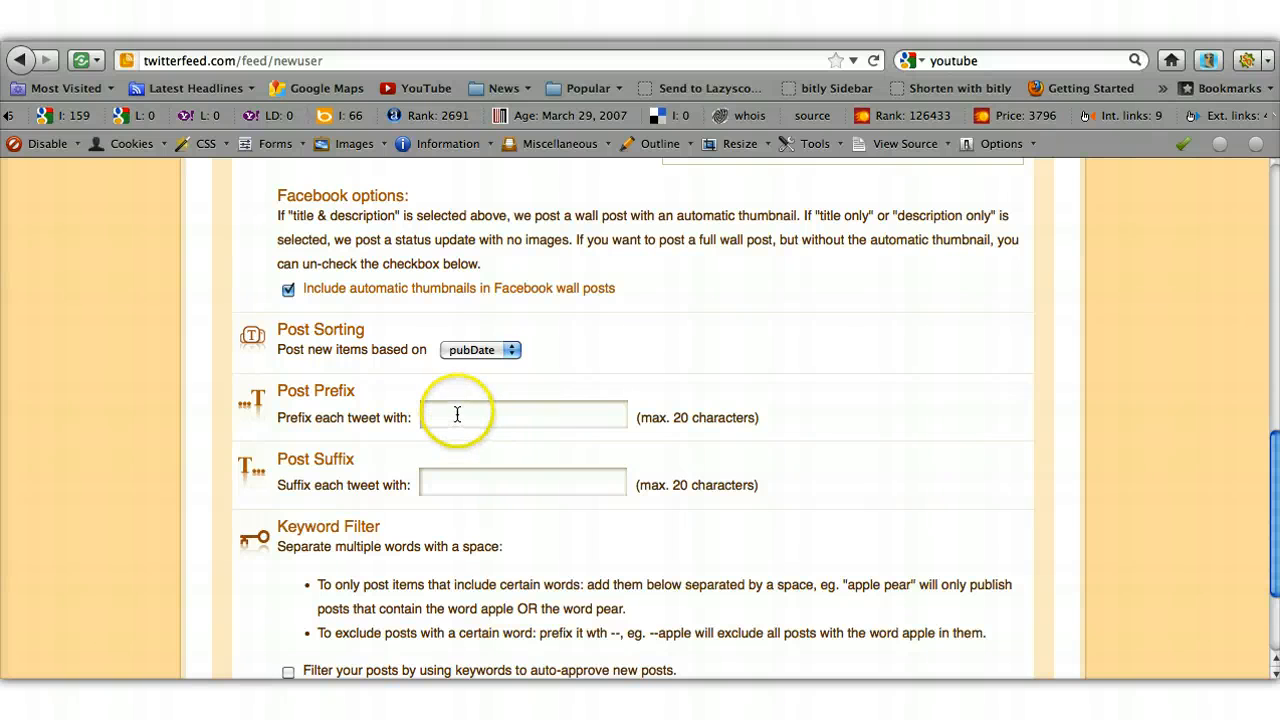
# - Set the post prefix to 'My new blog' and continue to Step 2
pyautogui.click(457, 415)
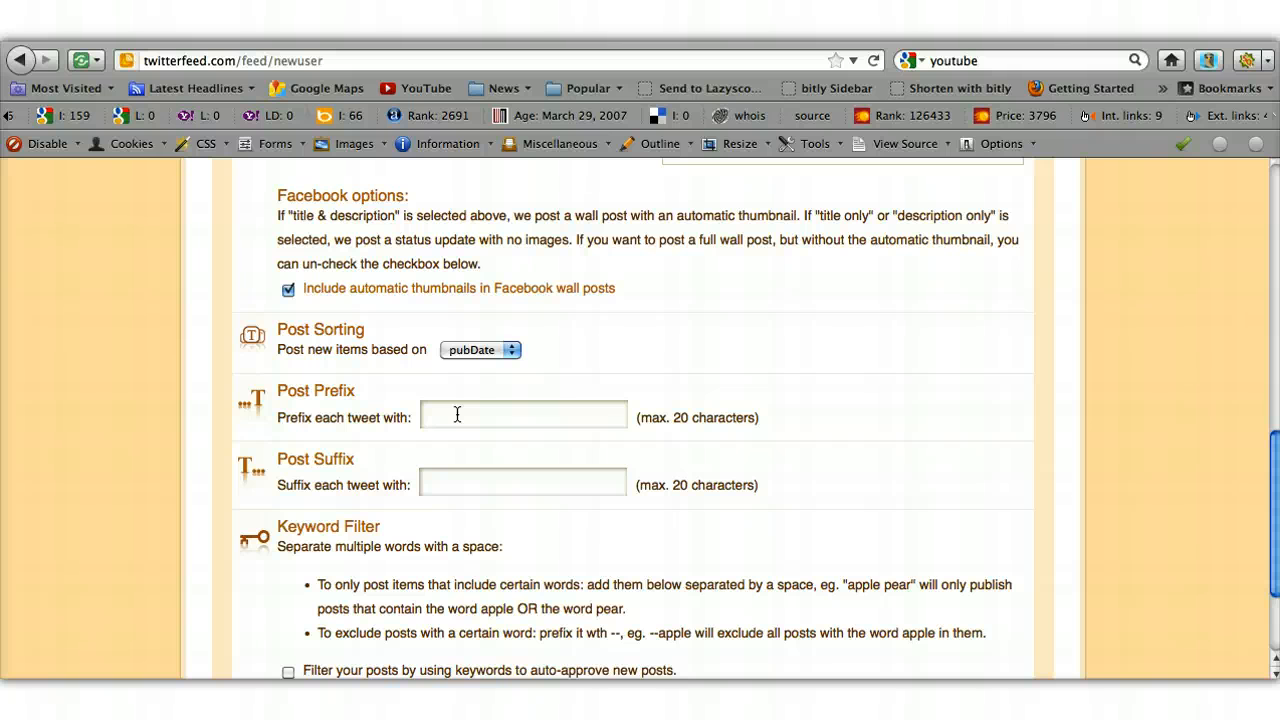
pyautogui.write('My')
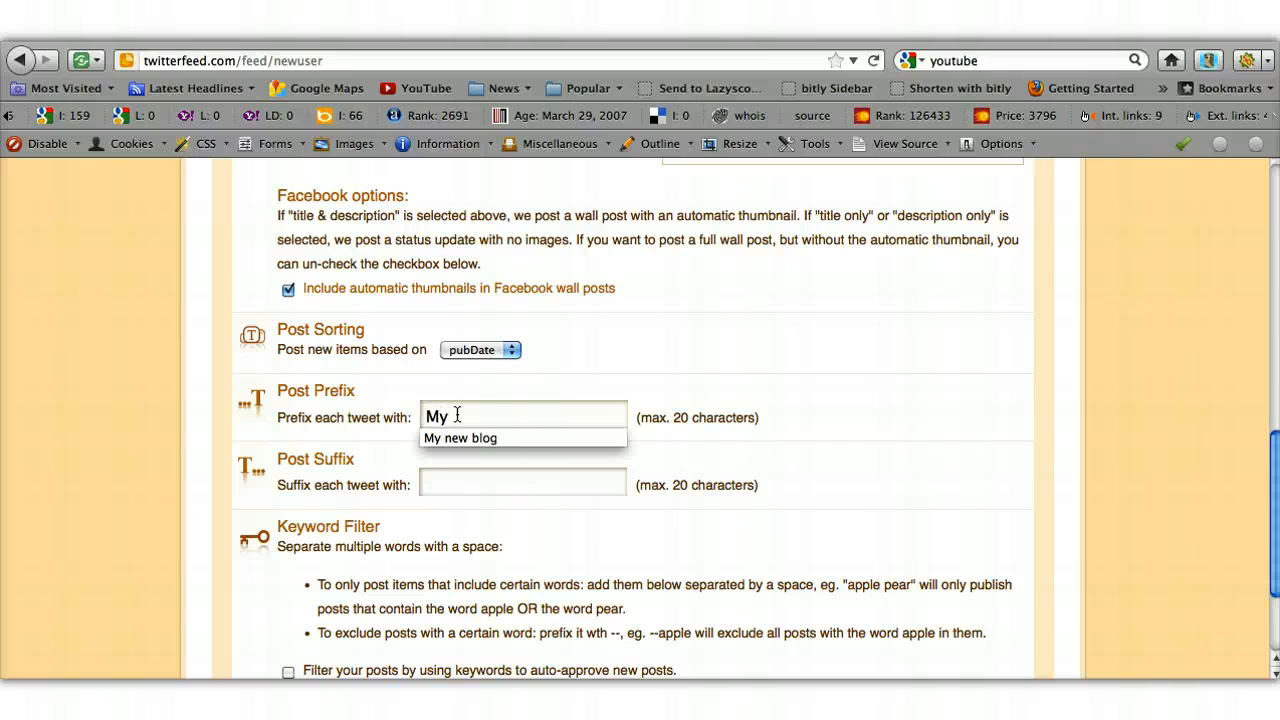
pyautogui.click(469, 440)
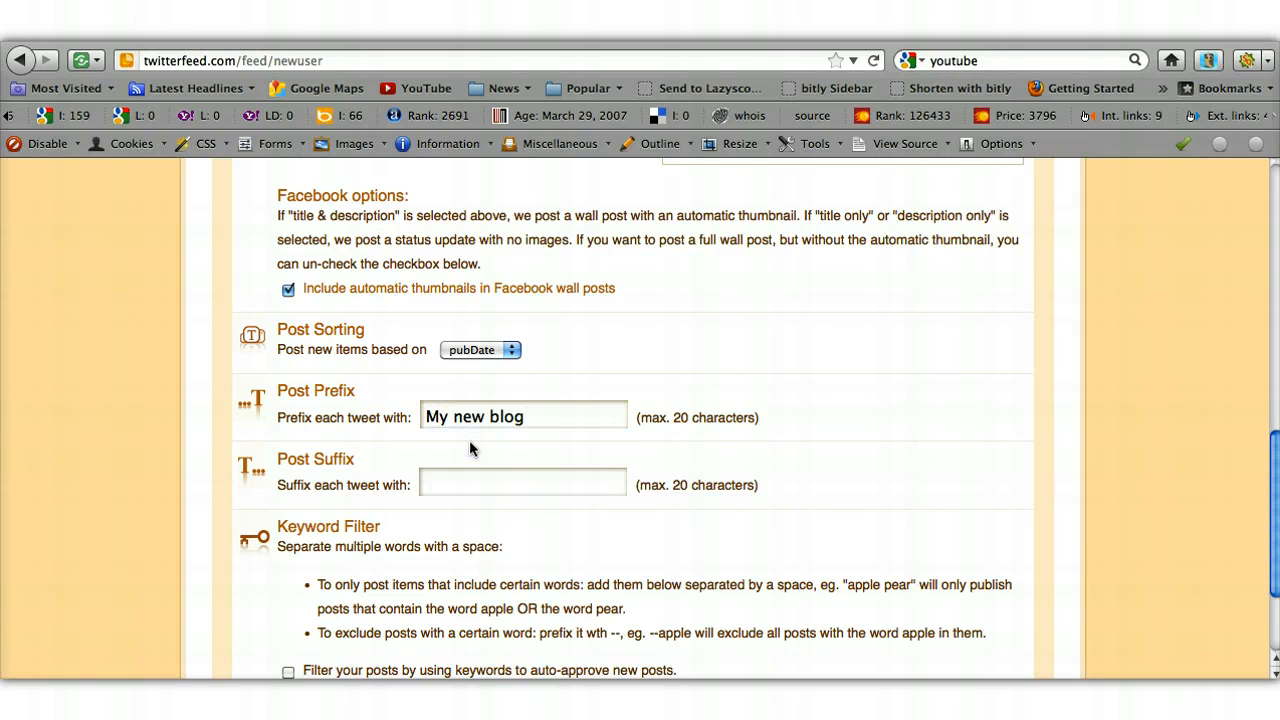
pyautogui.scroll(-5, 470, 442)
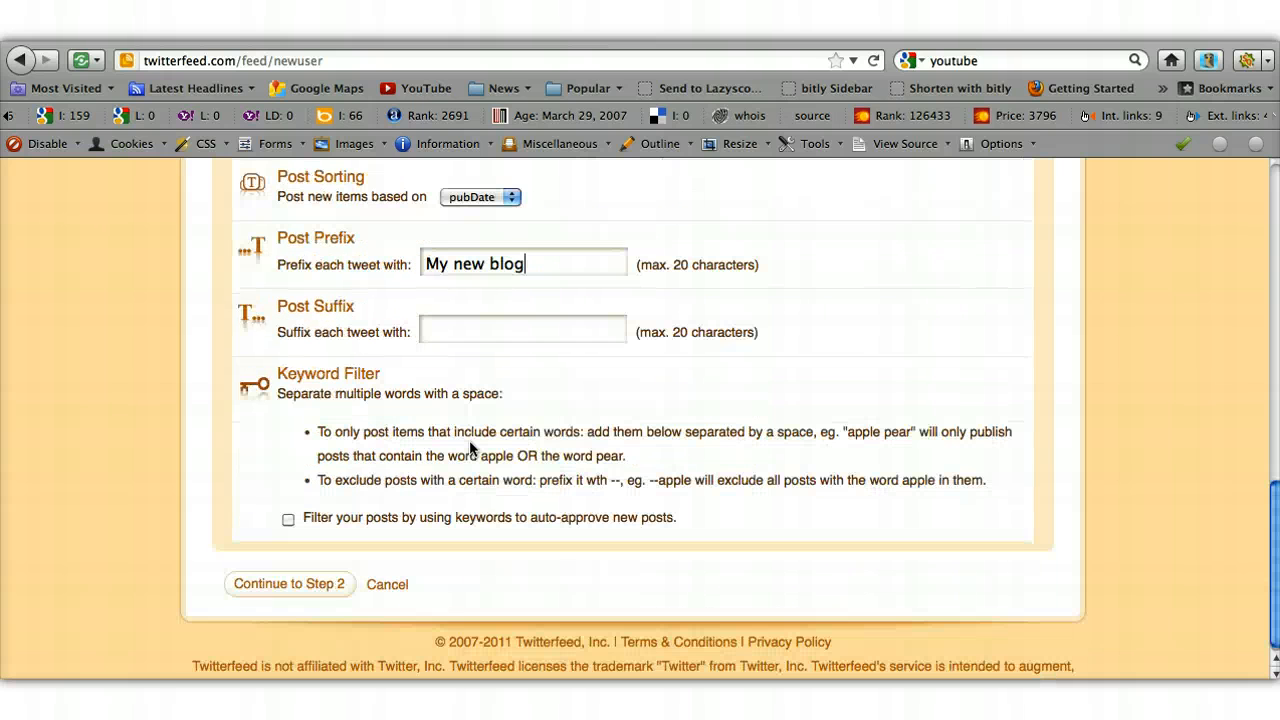
pyautogui.click(341, 592)
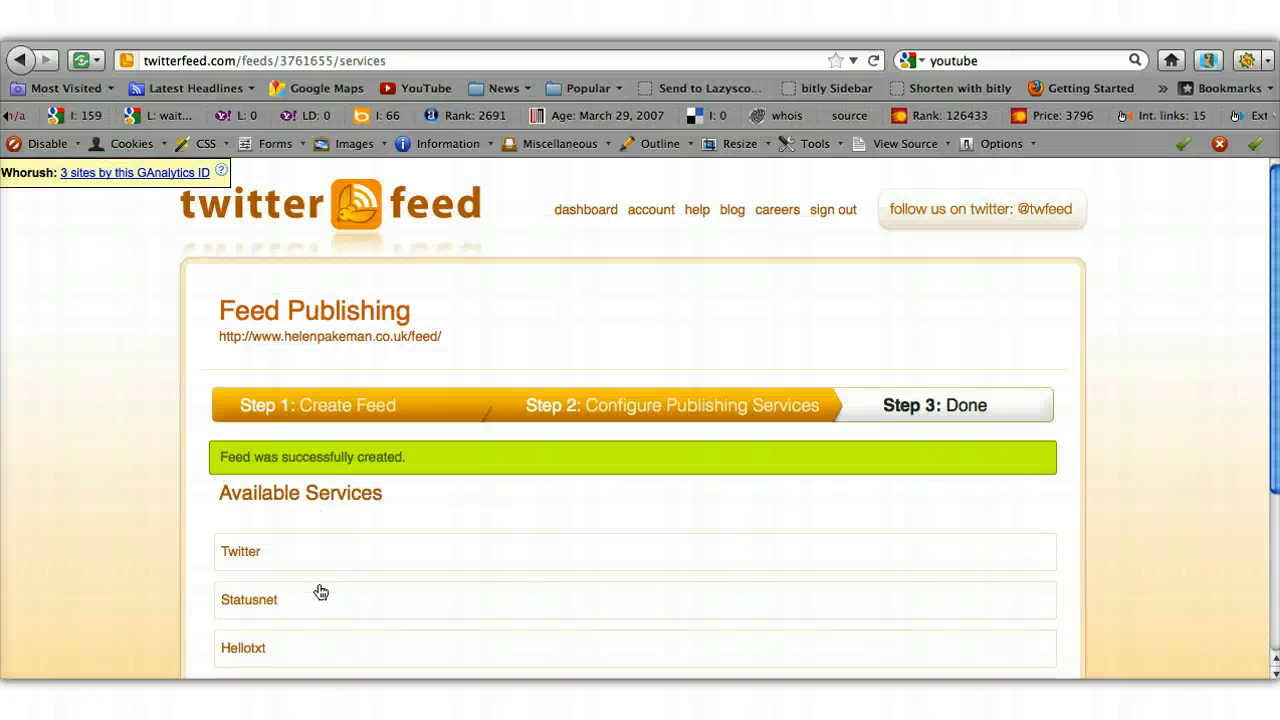
# - Choose Twitter from the Available Services list and accept the security warning
pyautogui.scroll(-3, 320, 592)
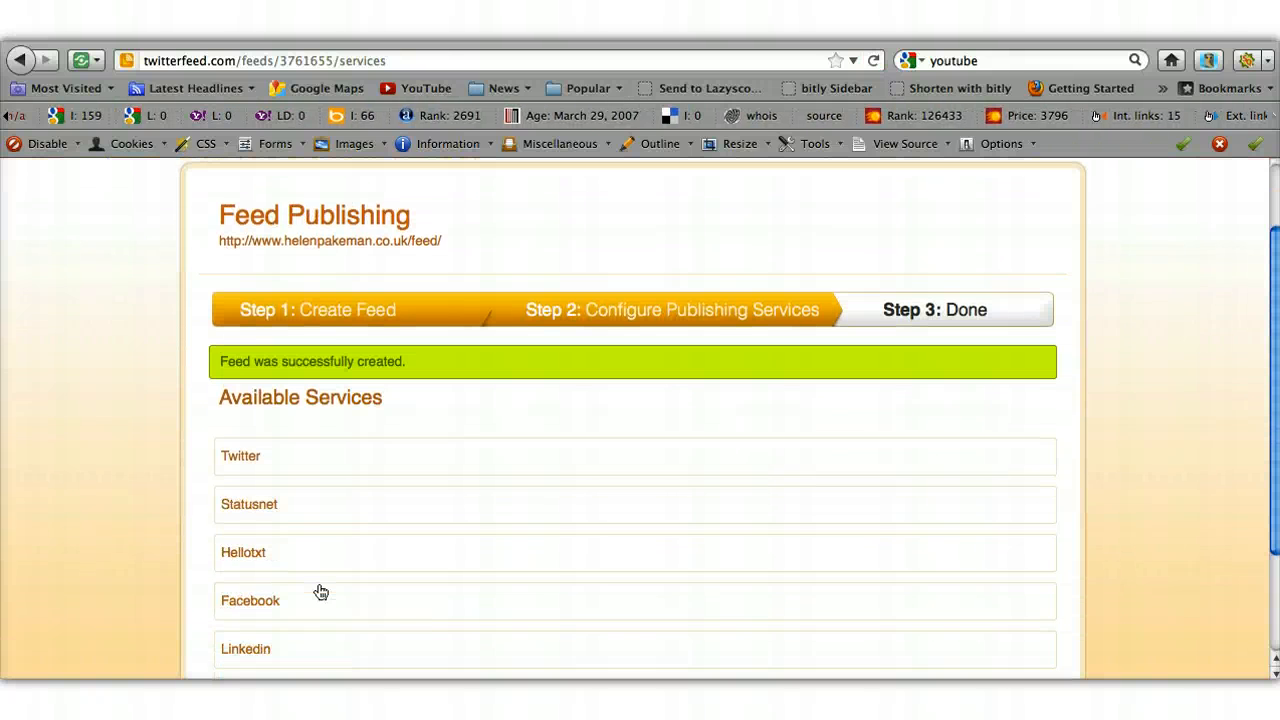
pyautogui.scroll(-3, 320, 592)
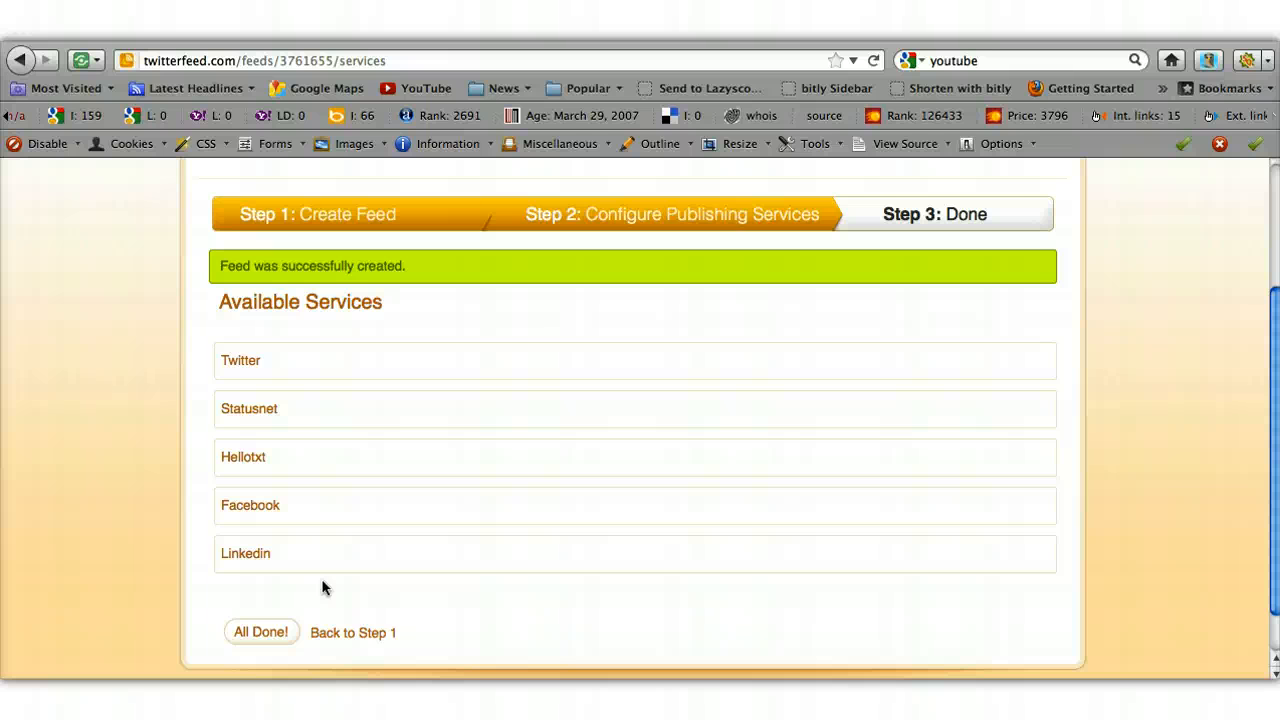
pyautogui.click(249, 368)
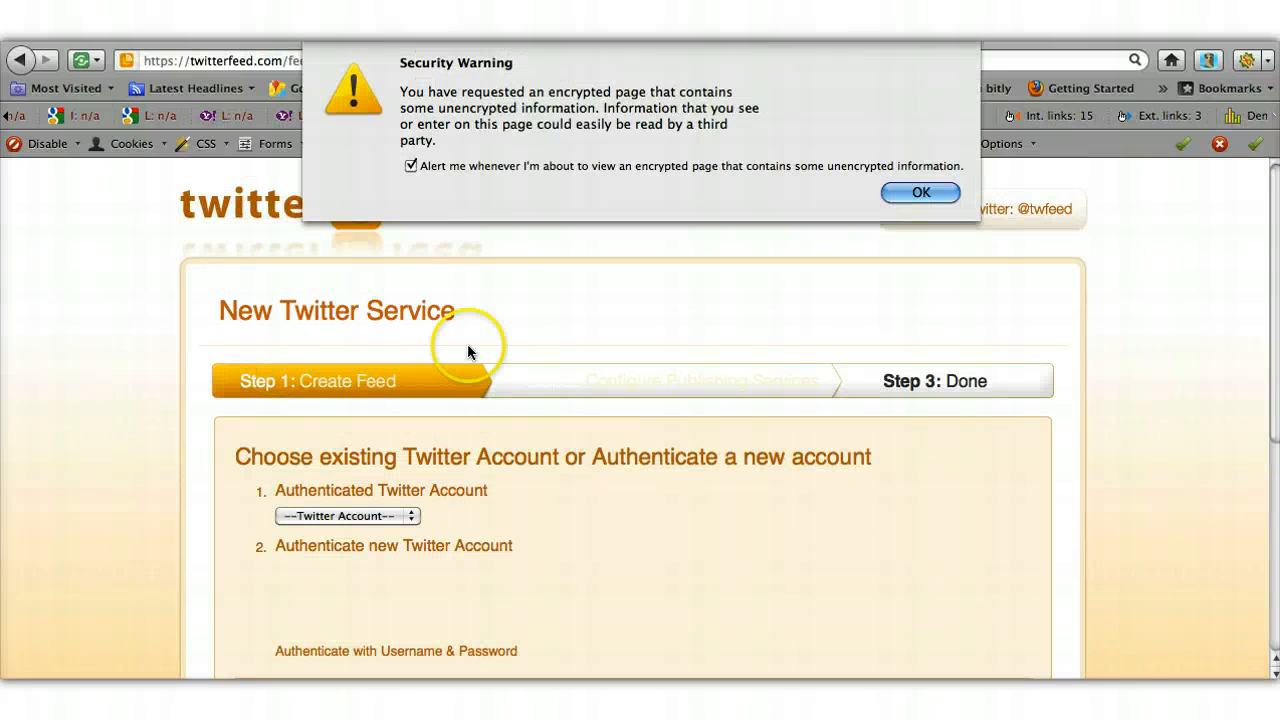
pyautogui.click(905, 195)
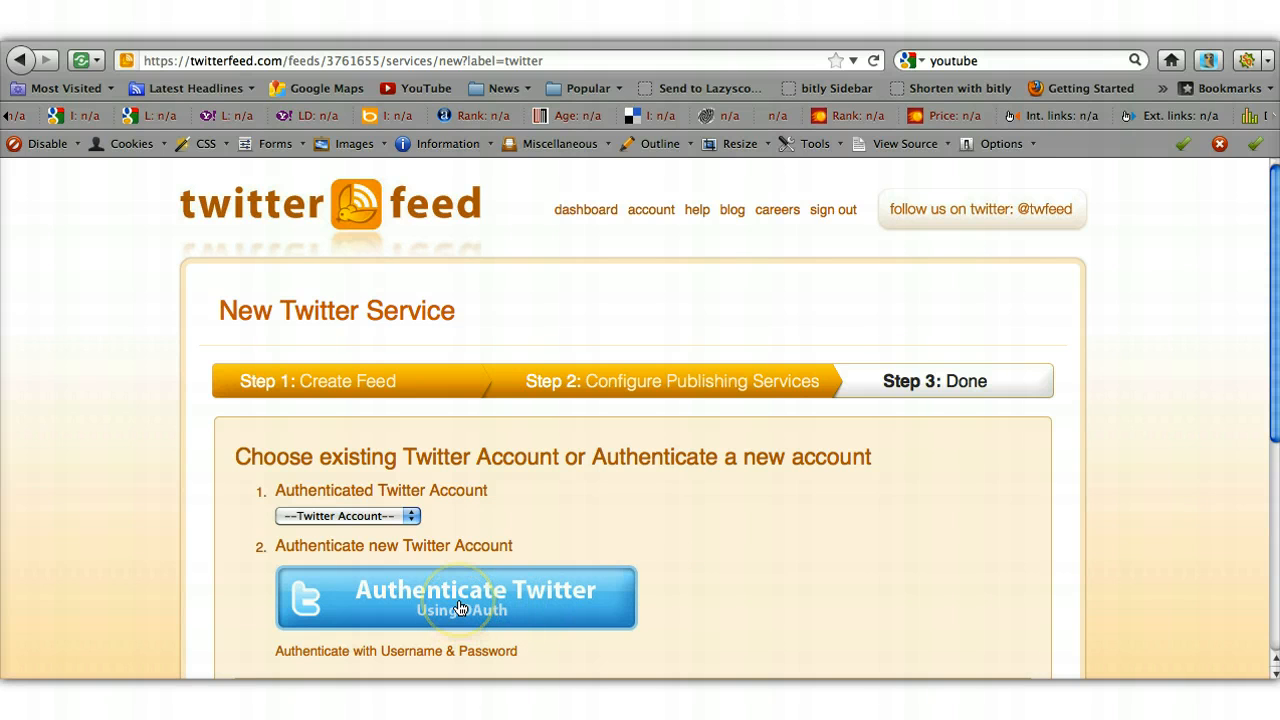
# - Authenticate a new Twitter account and authorize the twitterfeed app on Twitter
pyautogui.click(460, 608)
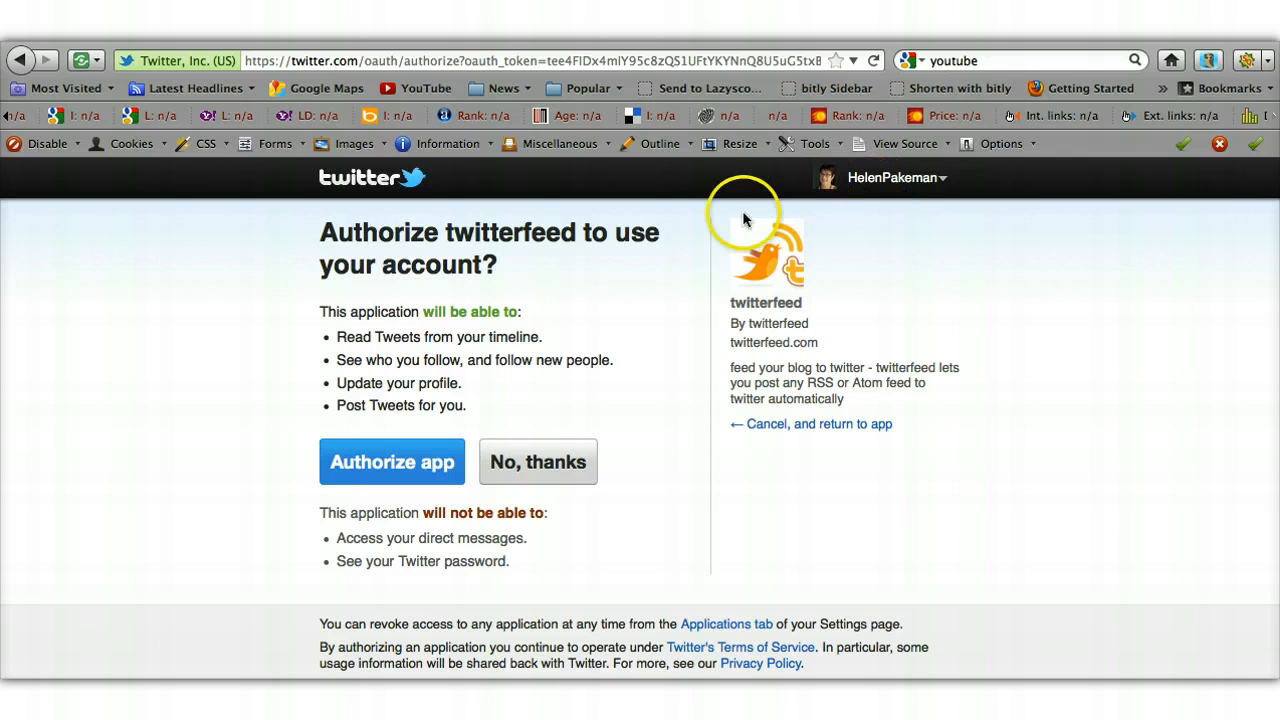
pyautogui.click(376, 470)
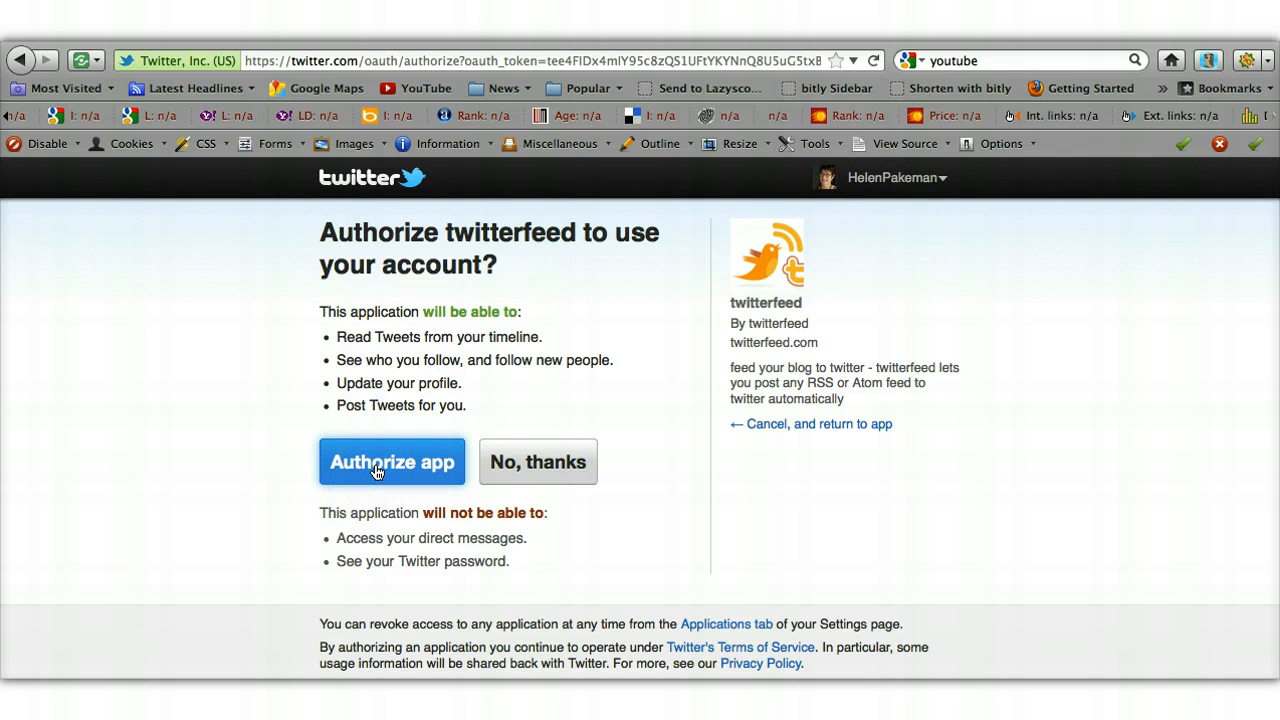
pyautogui.click(376, 470)
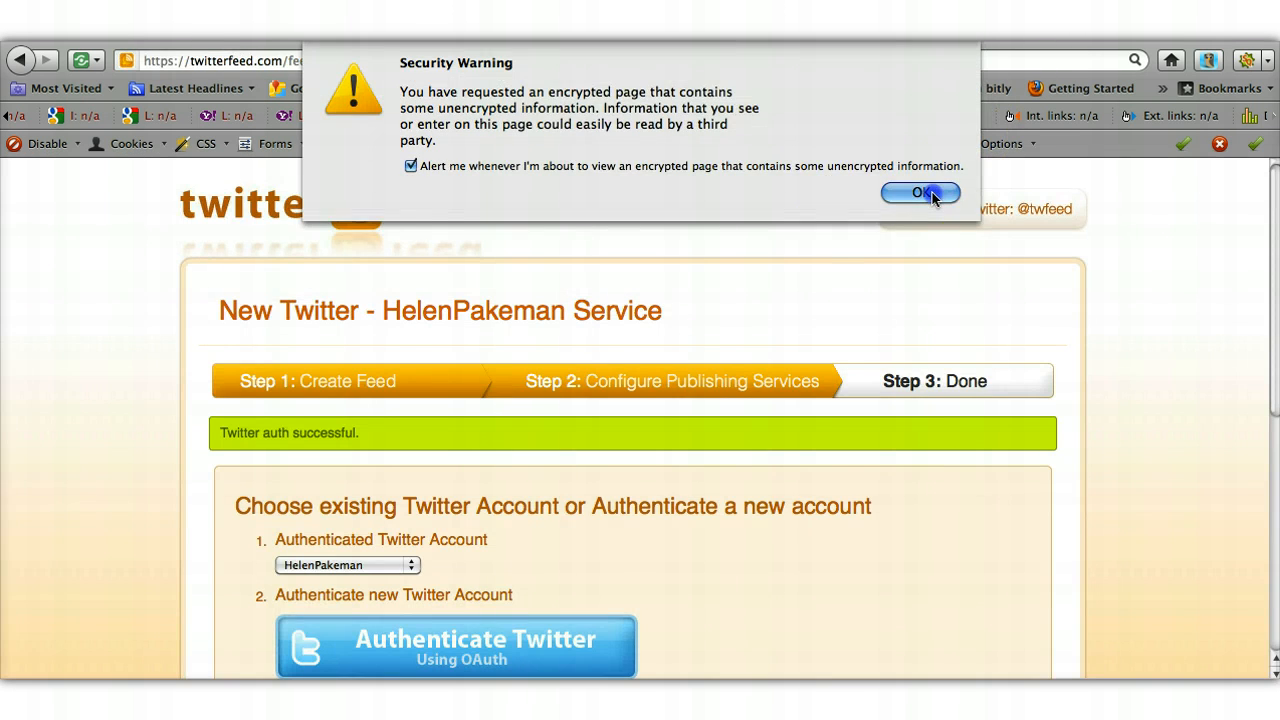
# - Dismiss the security warning and create the Twitter publishing service, leaving UTM tags unchanged
pyautogui.click(925, 190)
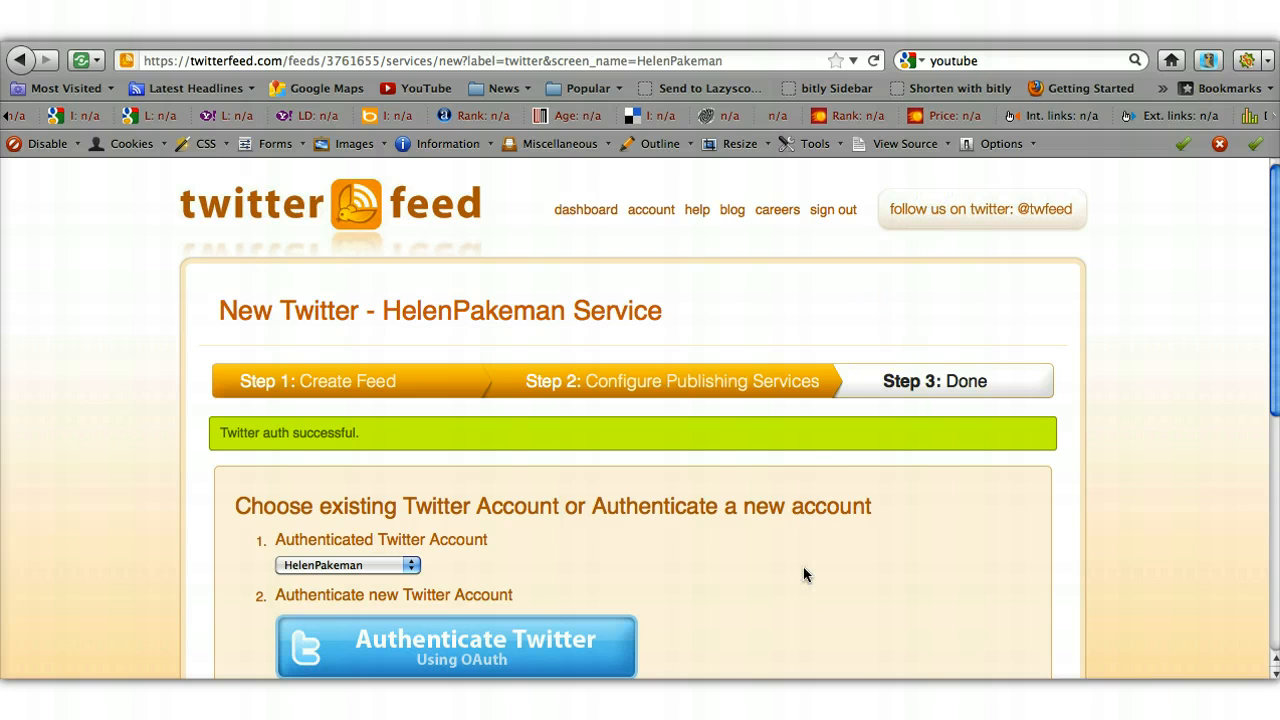
pyautogui.scroll(-4, 805, 572)
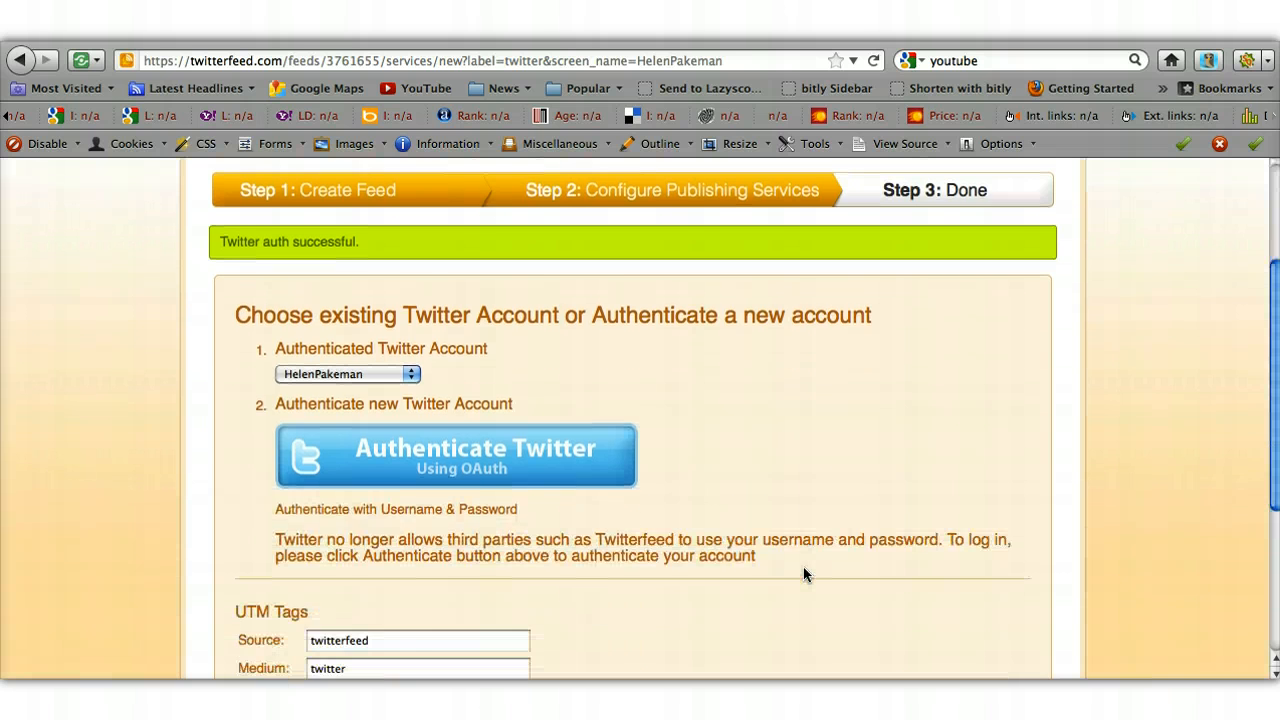
pyautogui.scroll(-5, 803, 566)
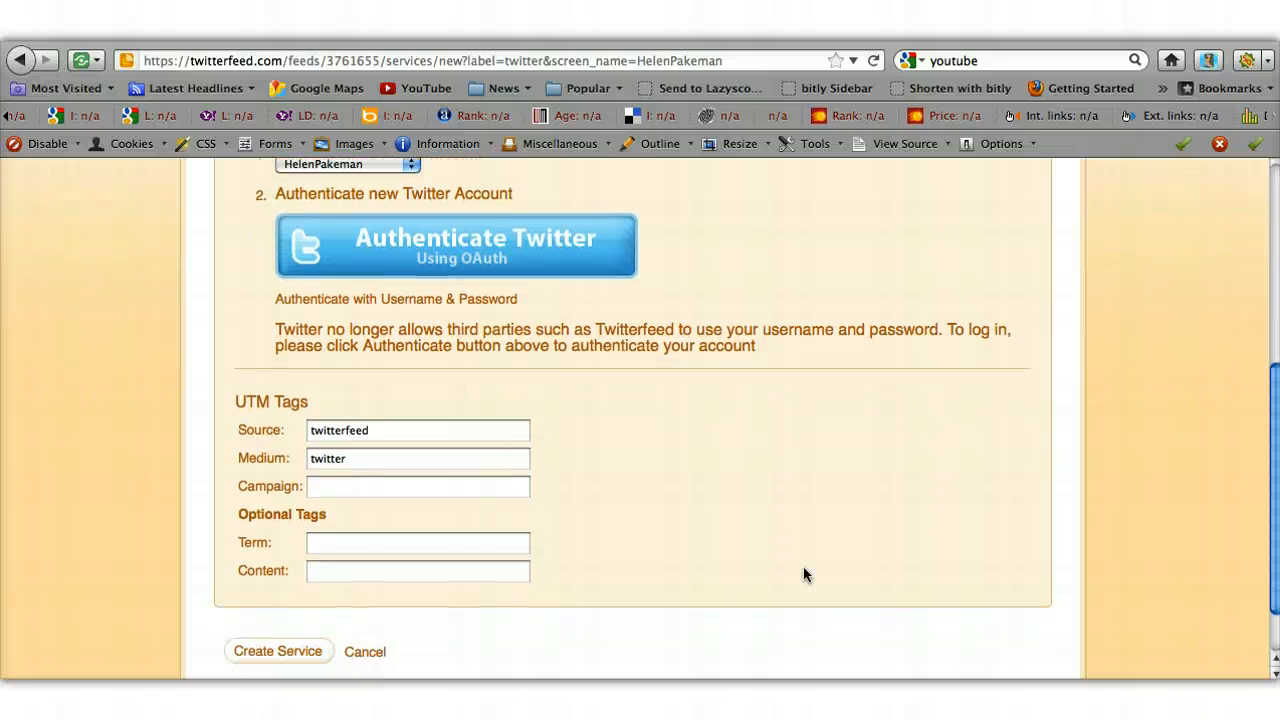
pyautogui.scroll(4, 803, 566)
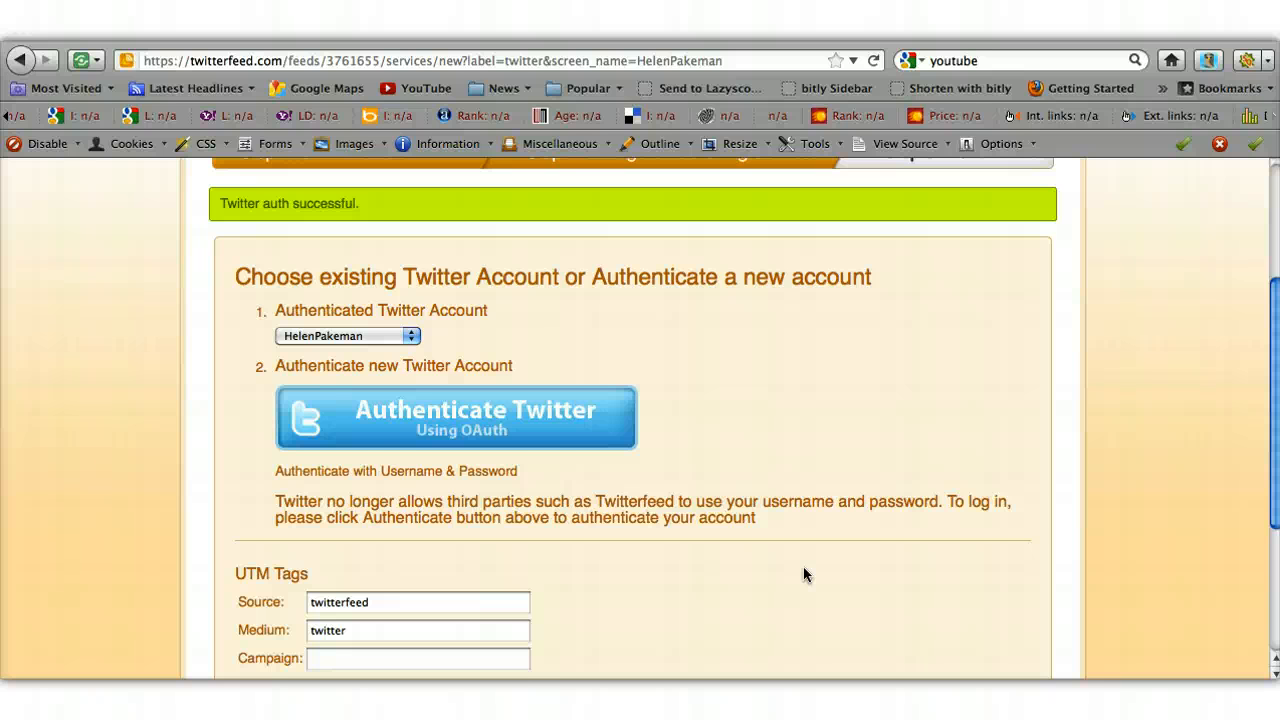
pyautogui.scroll(1, 805, 574)
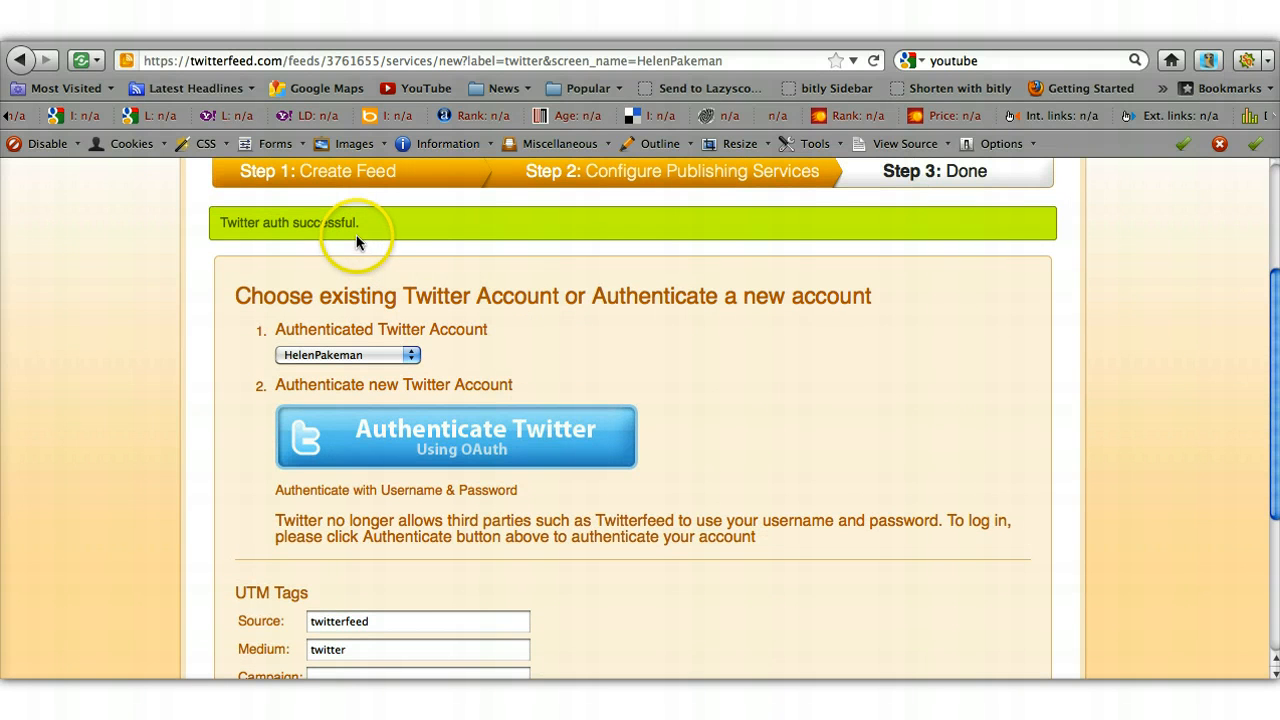
pyautogui.scroll(-5, 370, 222)
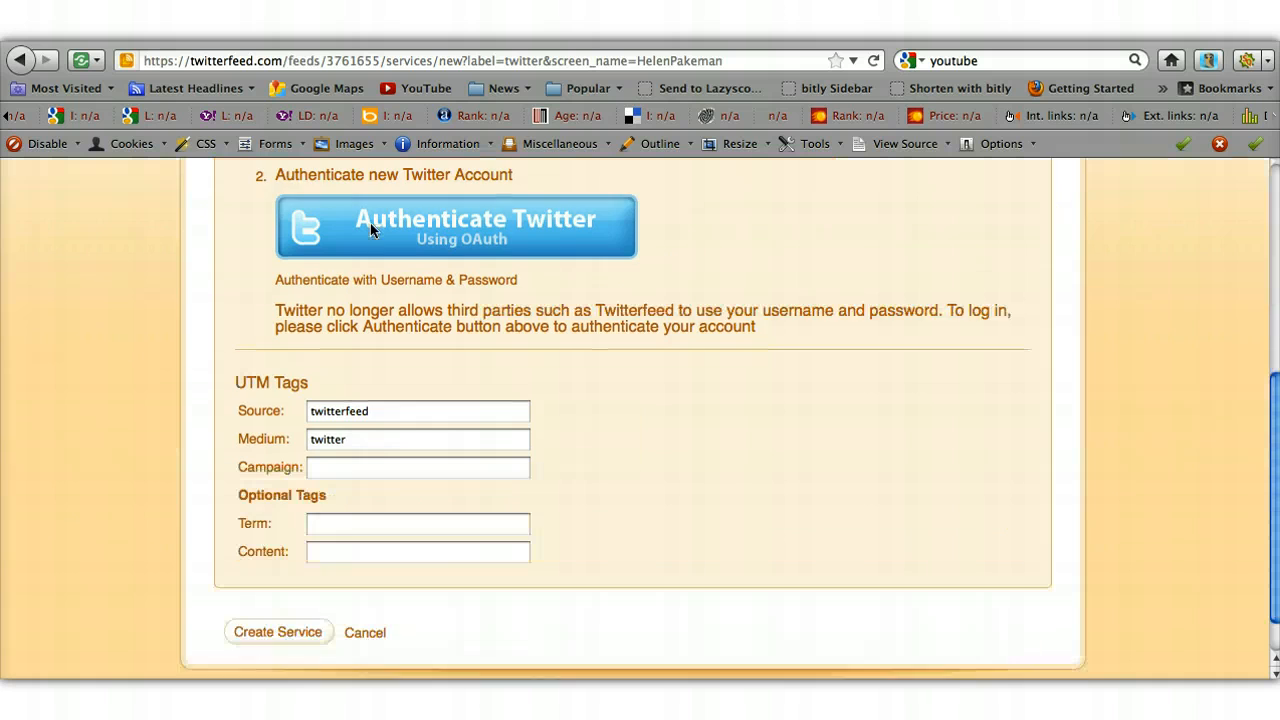
pyautogui.click(300, 580)
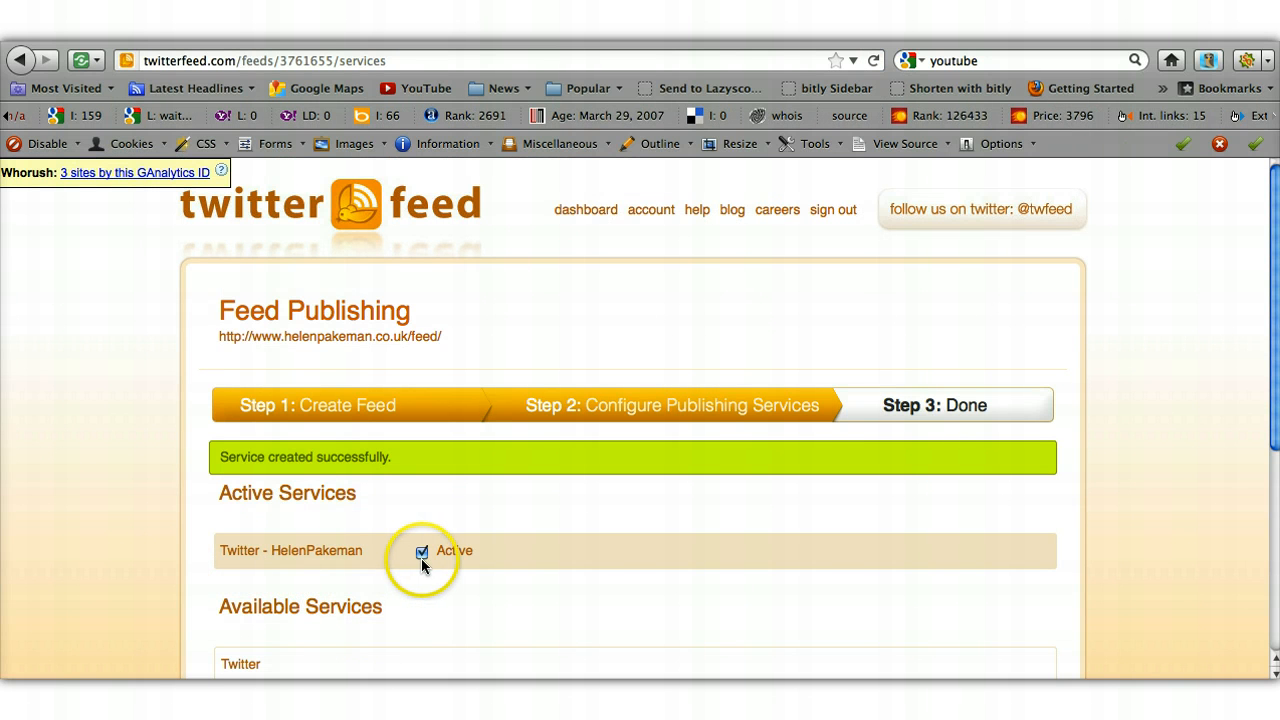
# - Add a LinkedIn service and grant Twitterfeed access to the LinkedIn account
pyautogui.scroll(-5, 430, 595)
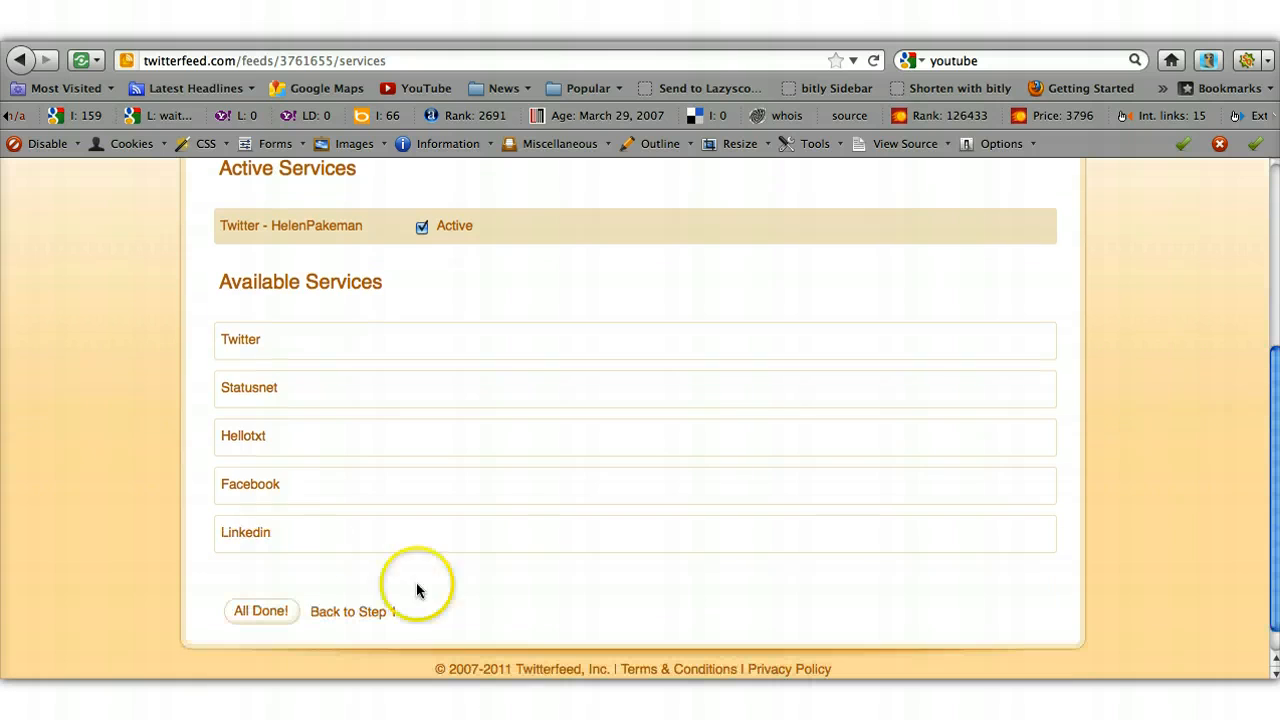
pyautogui.click(247, 541)
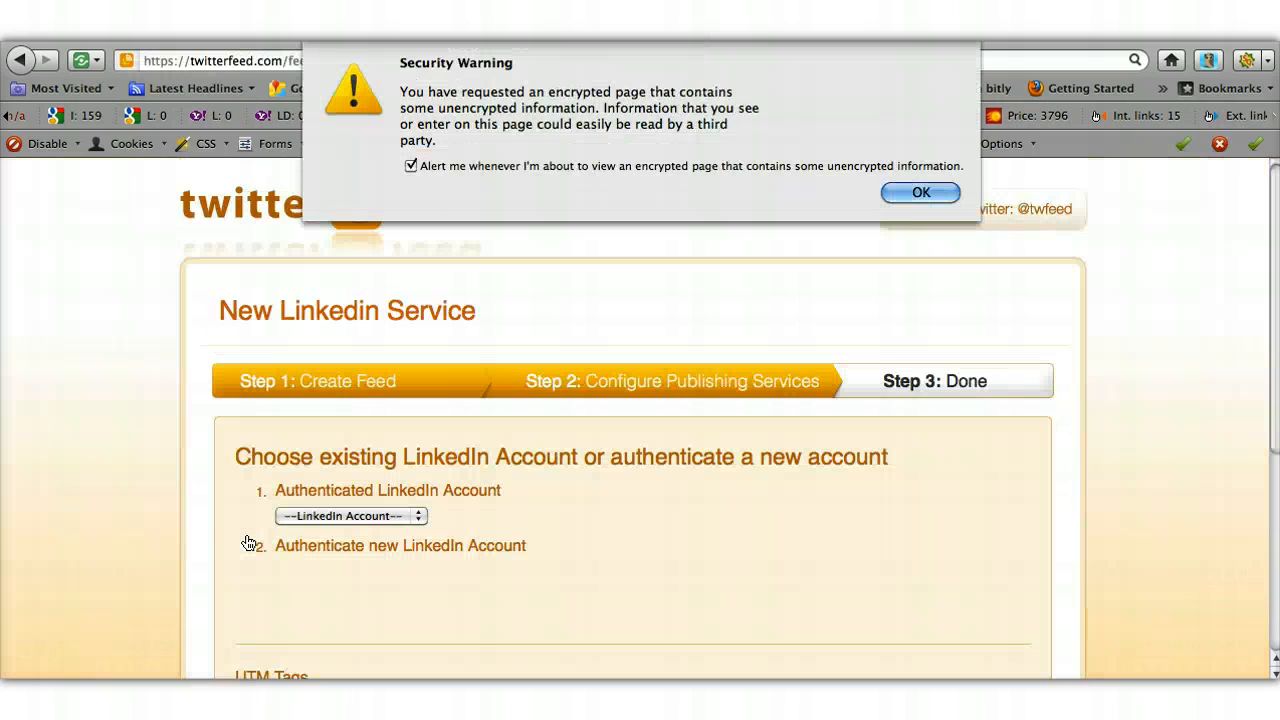
pyautogui.click(920, 193)
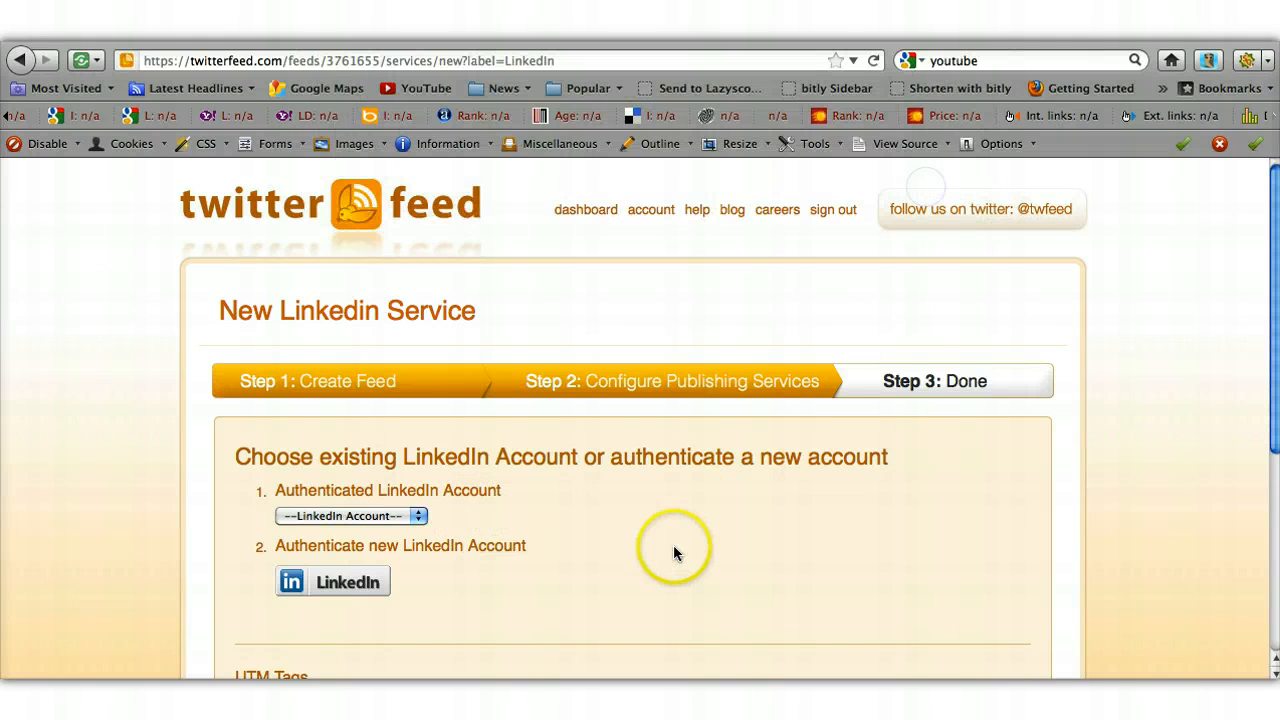
pyautogui.click(360, 590)
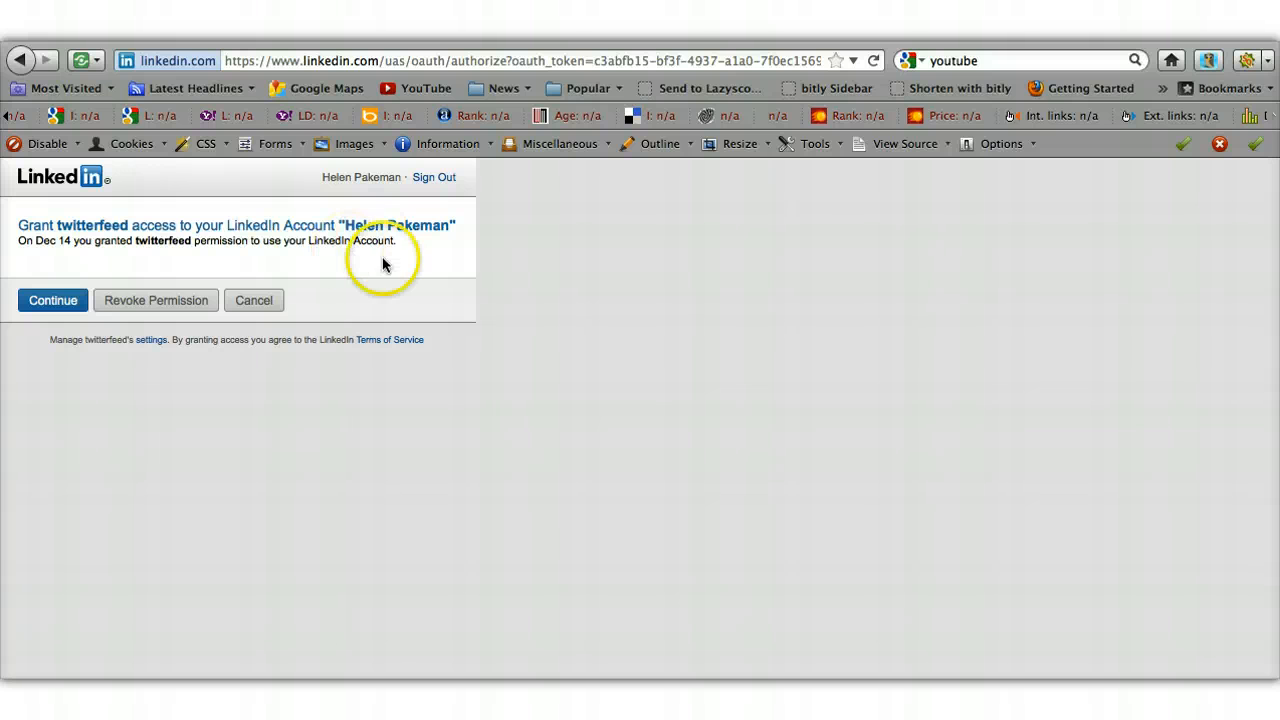
pyautogui.click(66, 309)
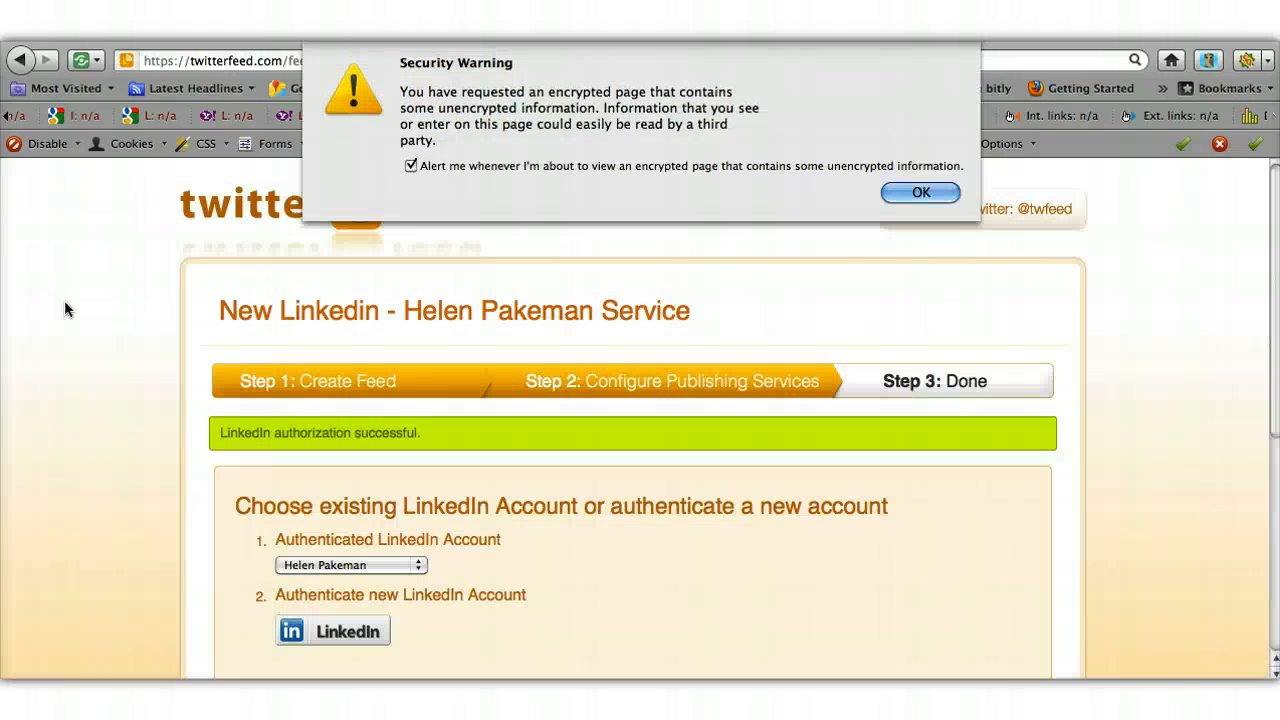
# - Create the LinkedIn publishing service so it joins Twitter under Active Services
pyautogui.click(946, 199)
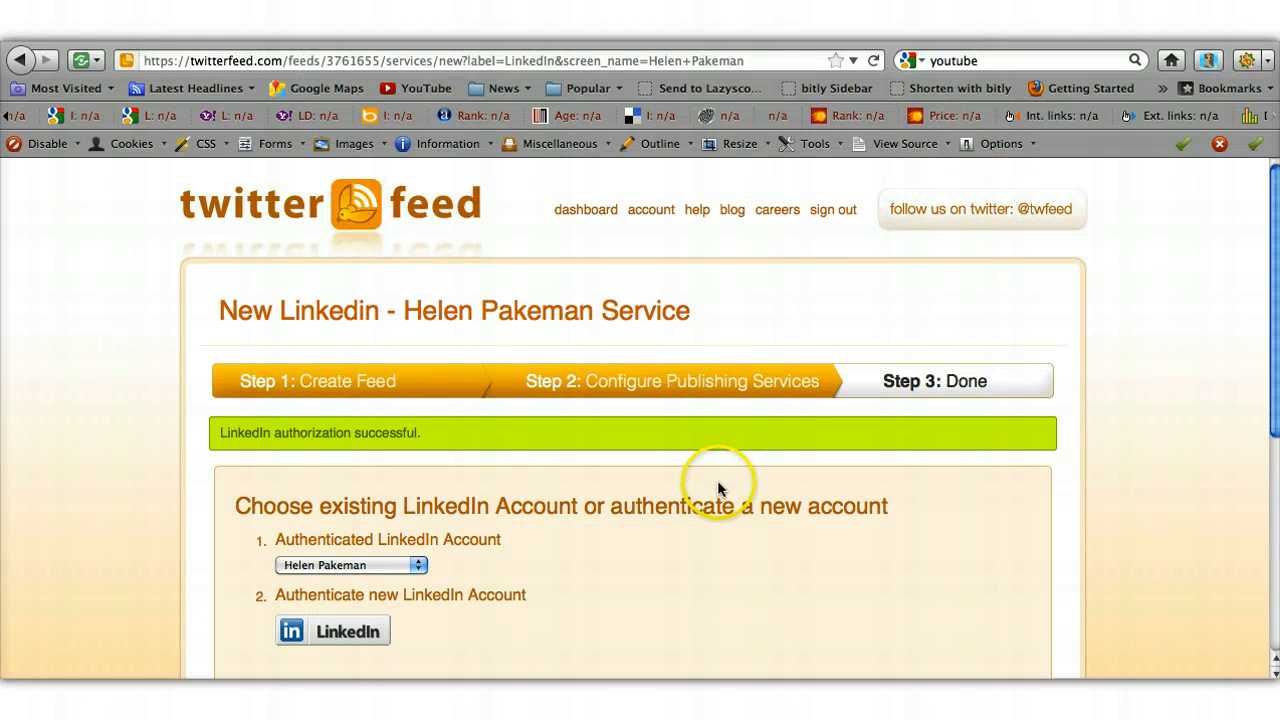
pyautogui.scroll(-5, 719, 487)
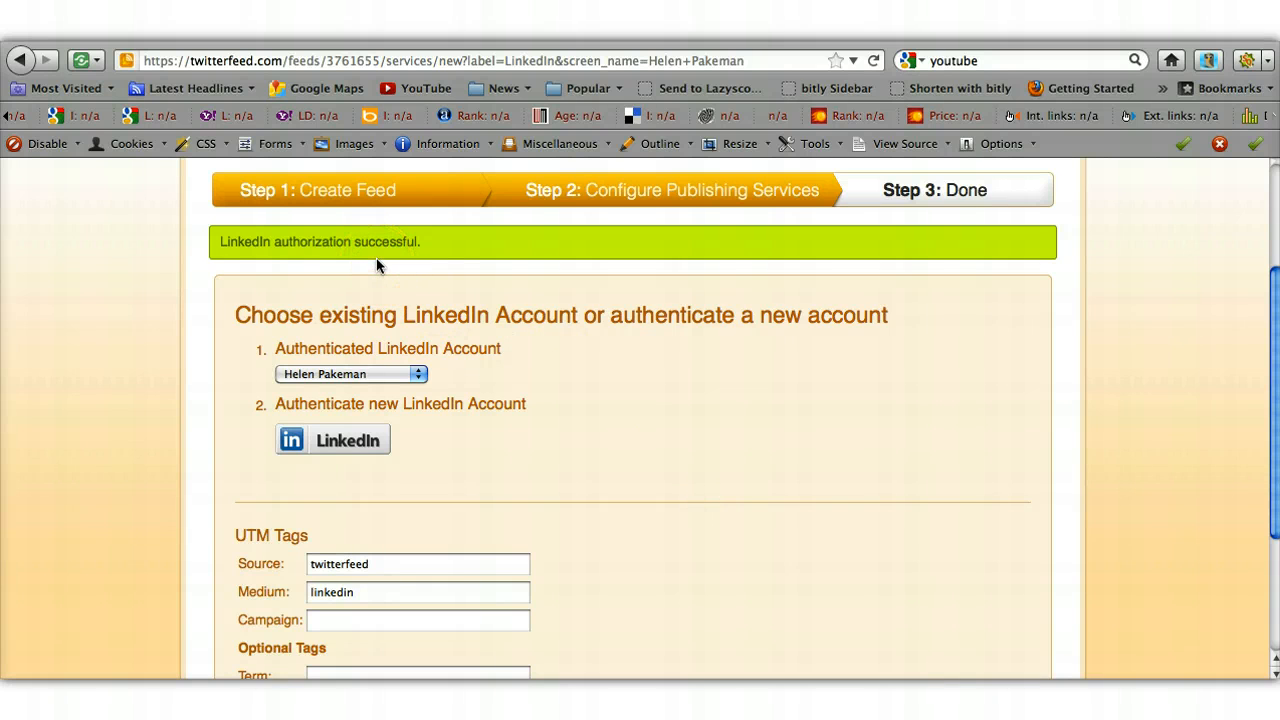
pyautogui.scroll(-5, 371, 286)
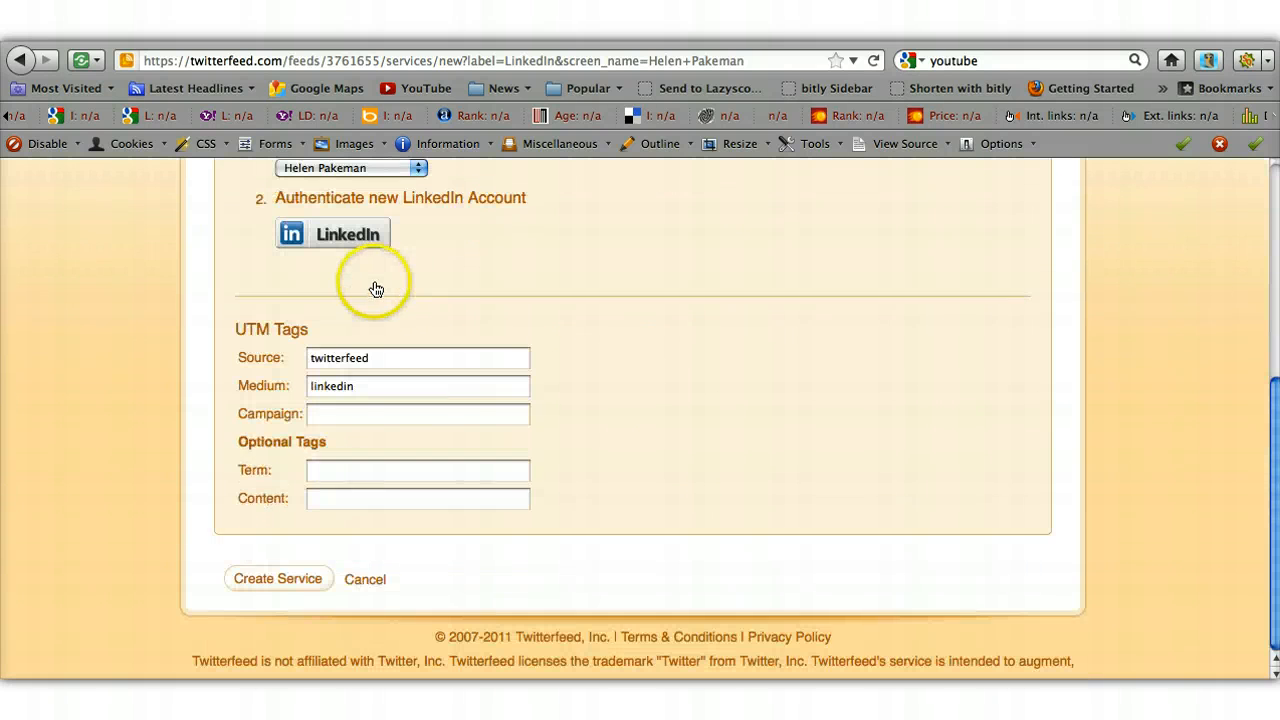
pyautogui.click(288, 580)
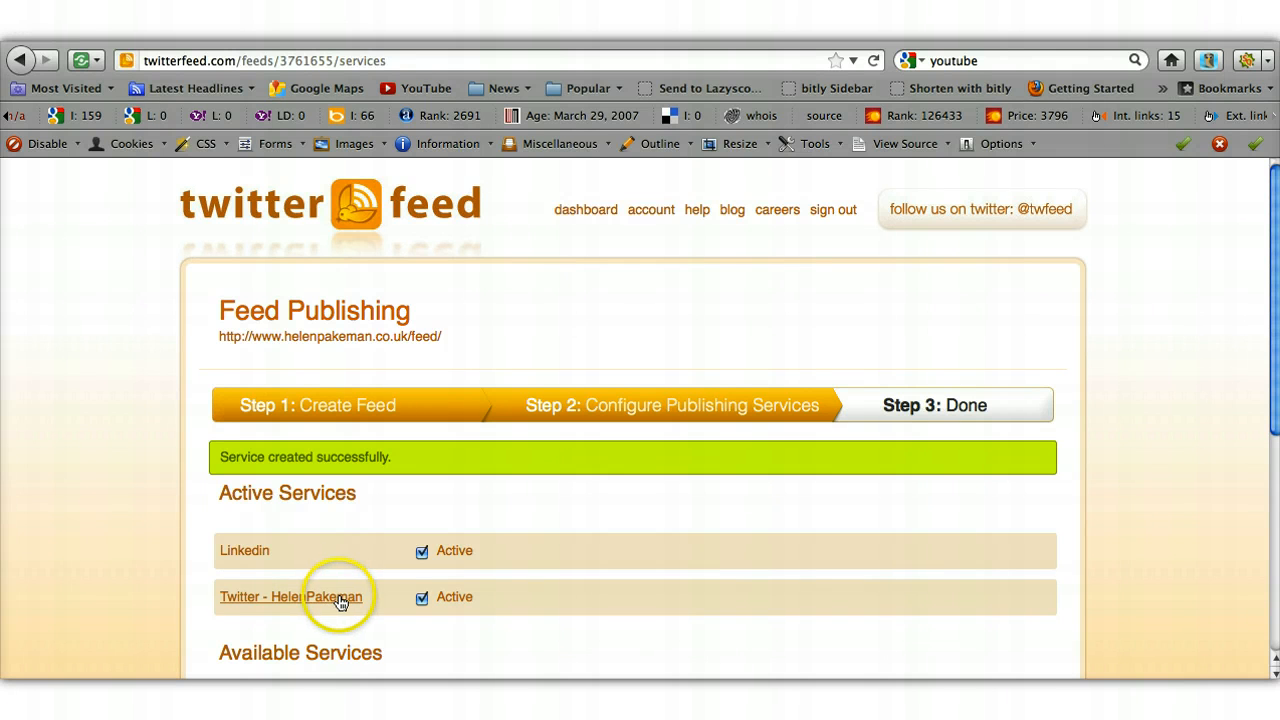
# - Finish the services setup with 'All Done!' to reach the Congratulations page
pyautogui.scroll(-8, 403, 614)
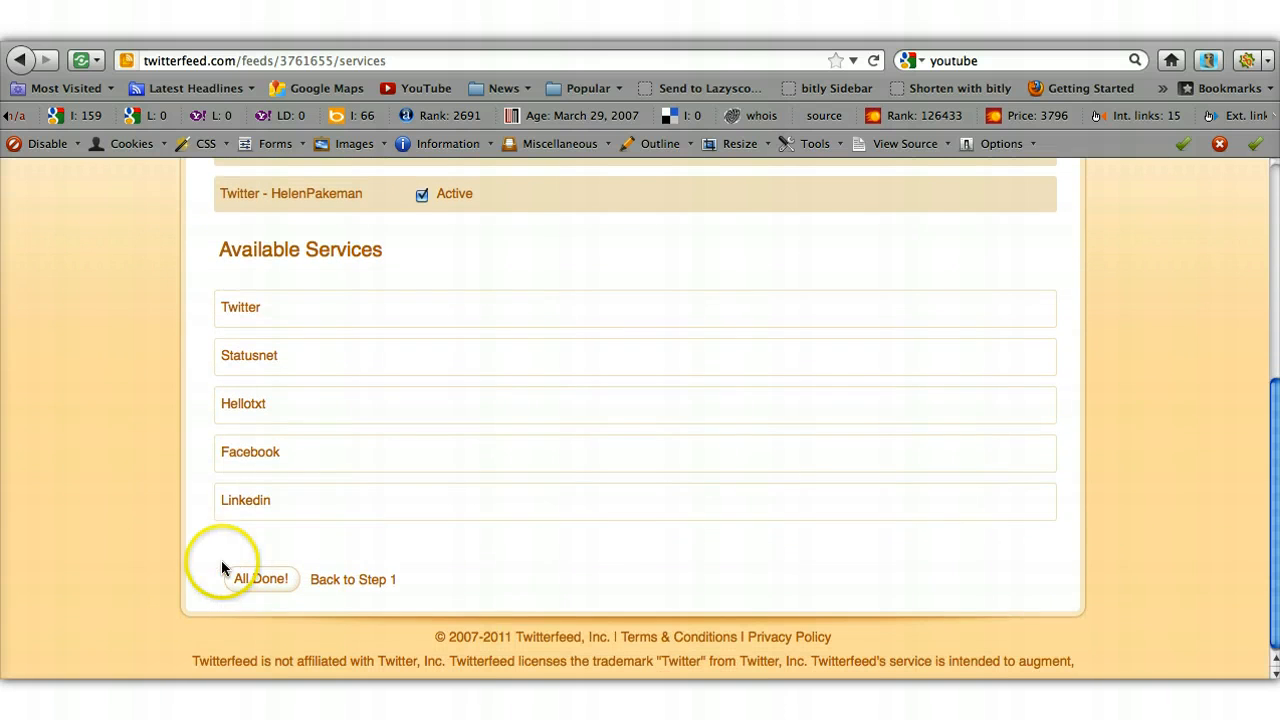
pyautogui.click(257, 584)
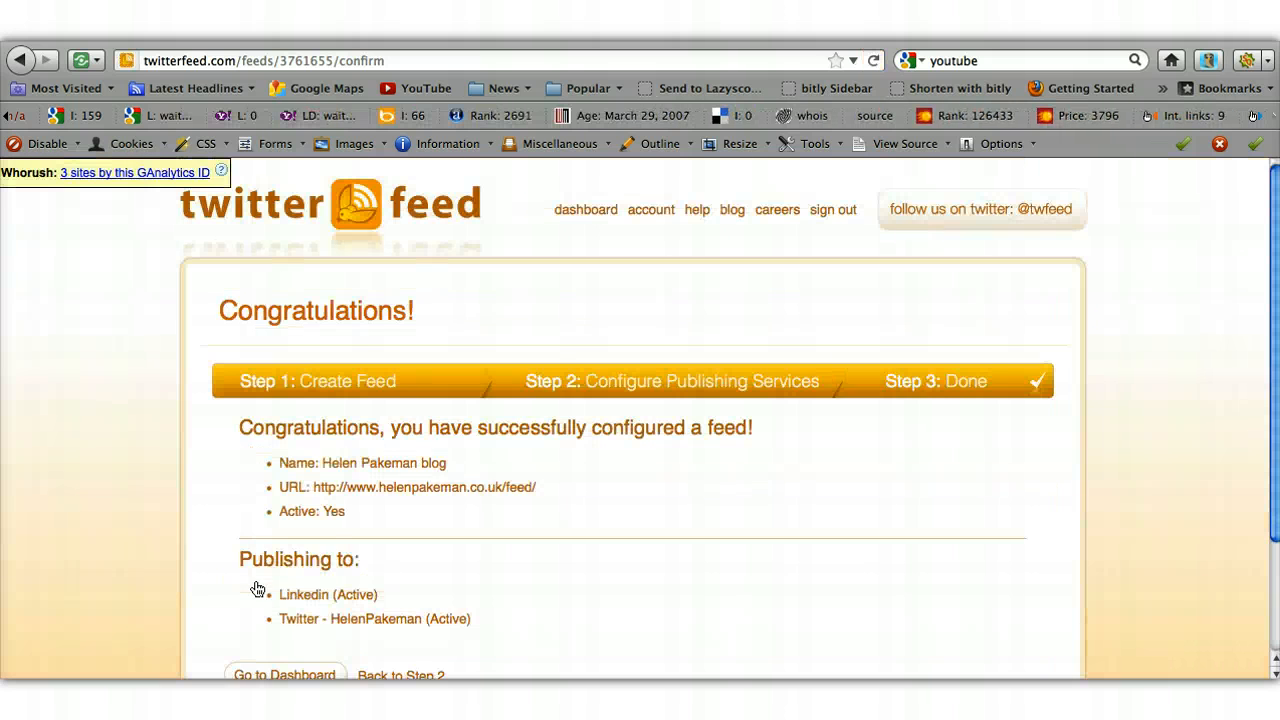
# - Open the Feed Dashboard showing the blog feed publishing to Twitter and LinkedIn
pyautogui.click(566, 590)
pyautogui.scroll(-1, 567, 597)
pyautogui.scroll(-1, 568, 597)
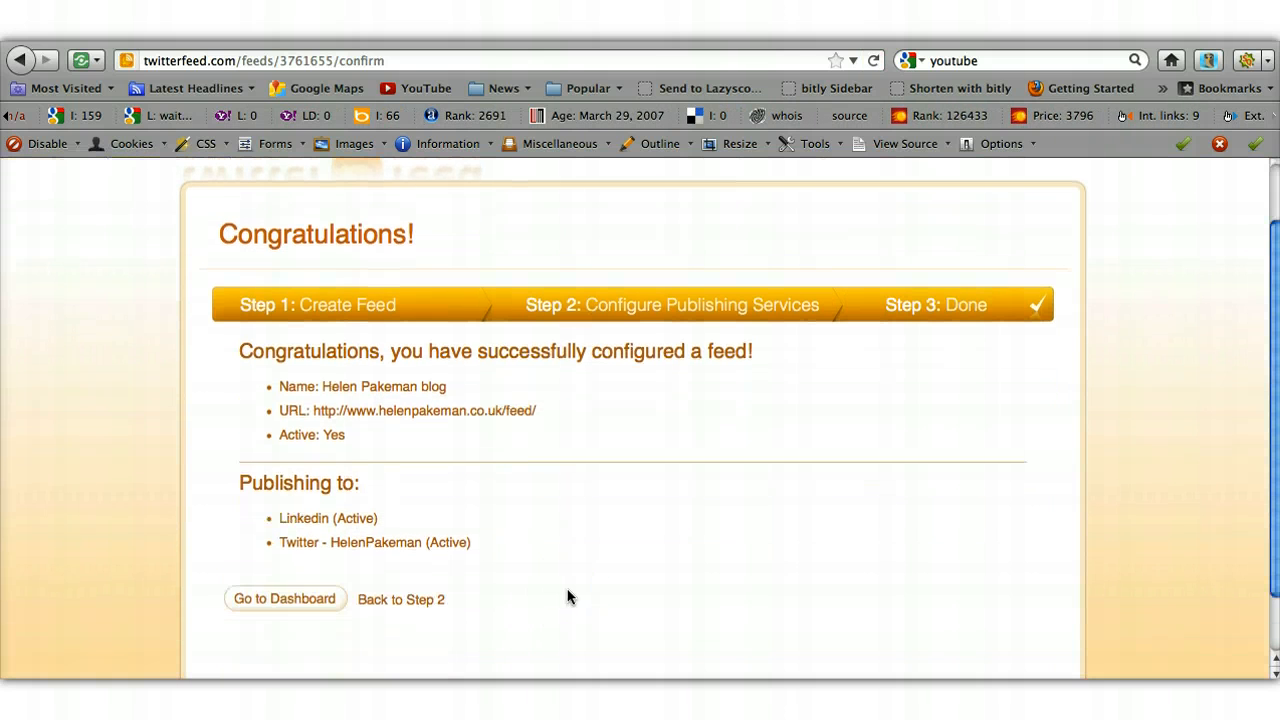
pyautogui.click(307, 604)
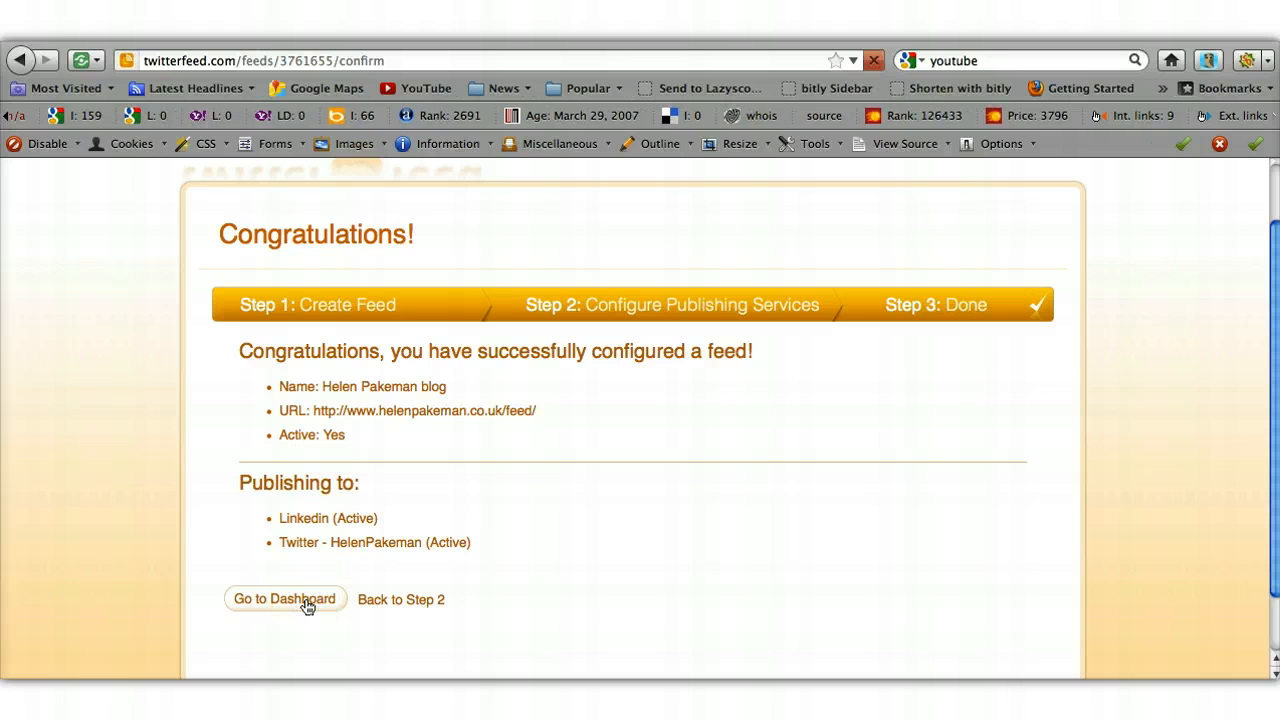